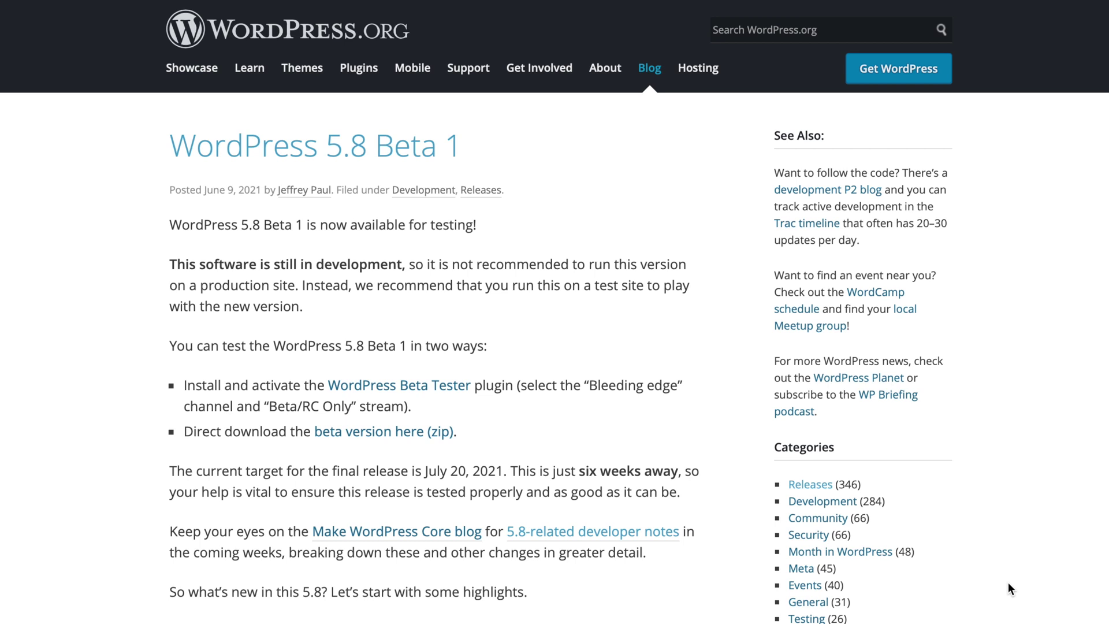
# Step: Look through the templates available to the Privacy Policy page without changing the current one
pyautogui.scroll(-6, 1007, 582)
pyautogui.scroll(-6, 1009, 583)
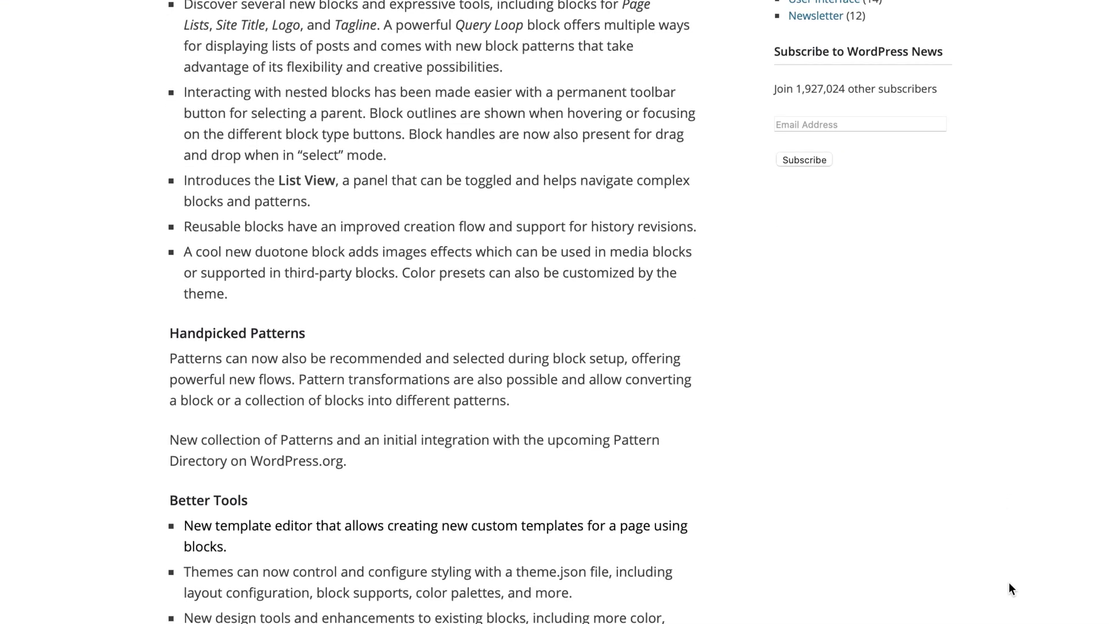
pyautogui.scroll(-4, 1008, 581)
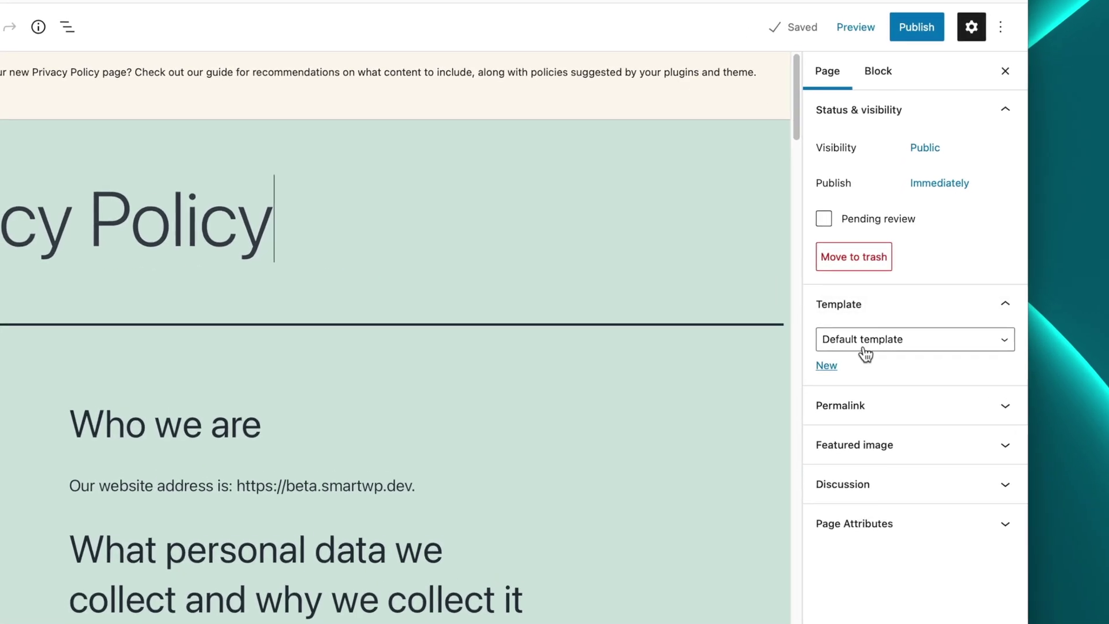
pyautogui.click(898, 334)
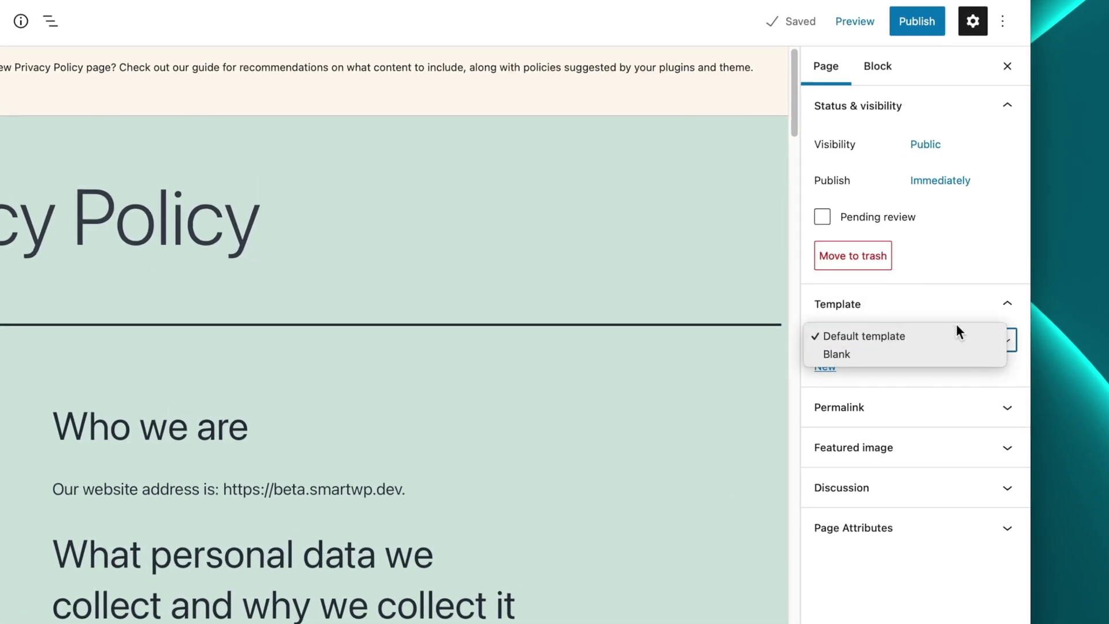
pyautogui.click(854, 372)
# Step: Create a new custom template named 'Blank Page' and open it in template mode
pyautogui.click(829, 369)
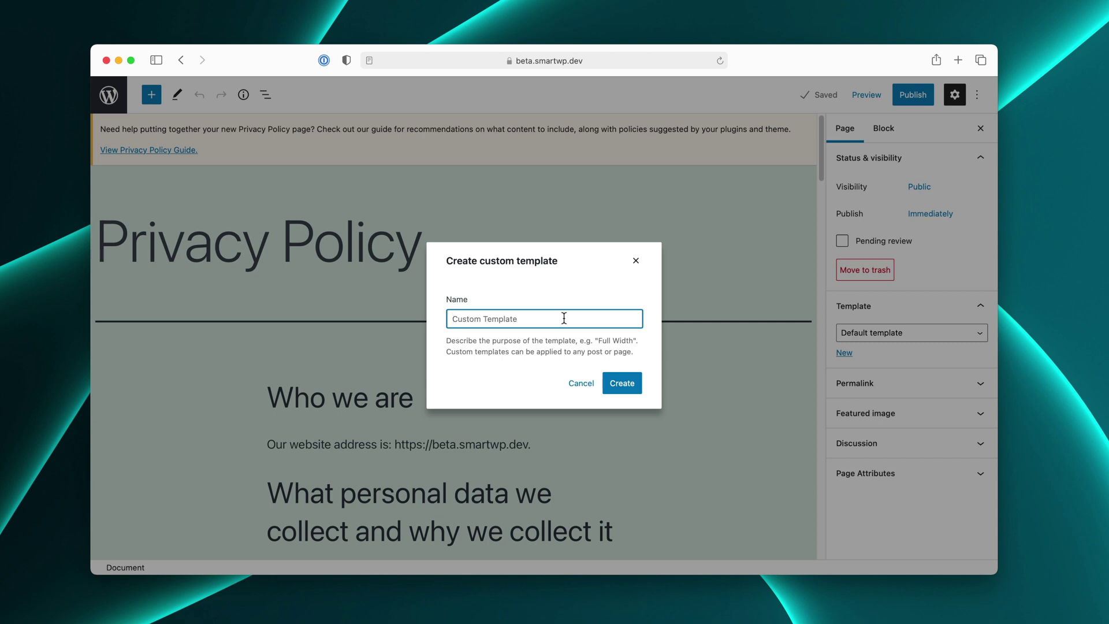
pyautogui.write('Blank Page')
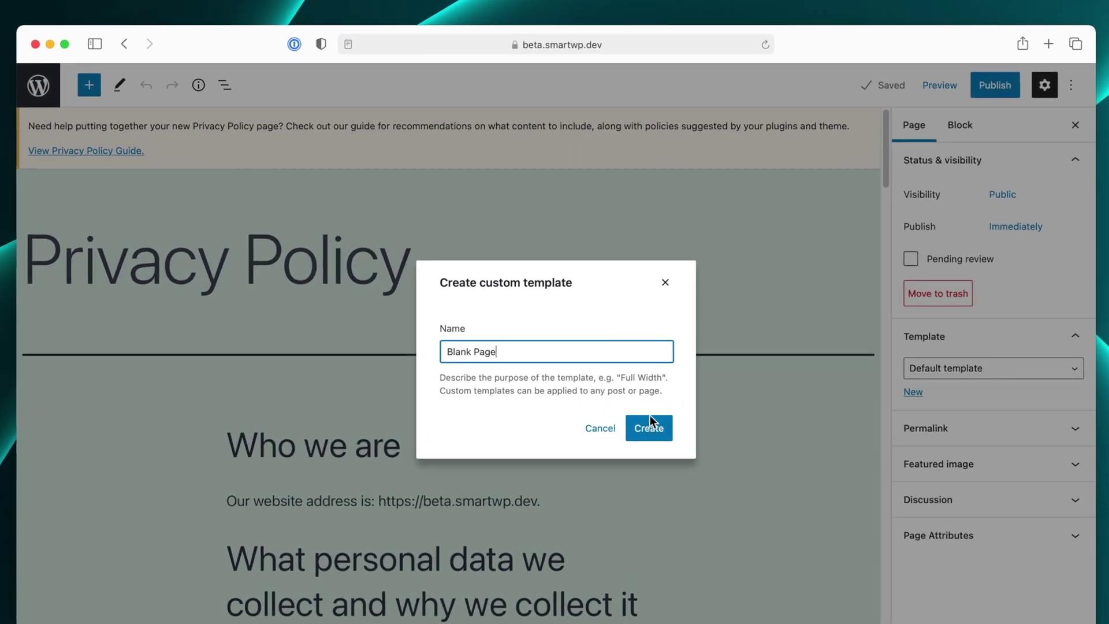
pyautogui.click(652, 418)
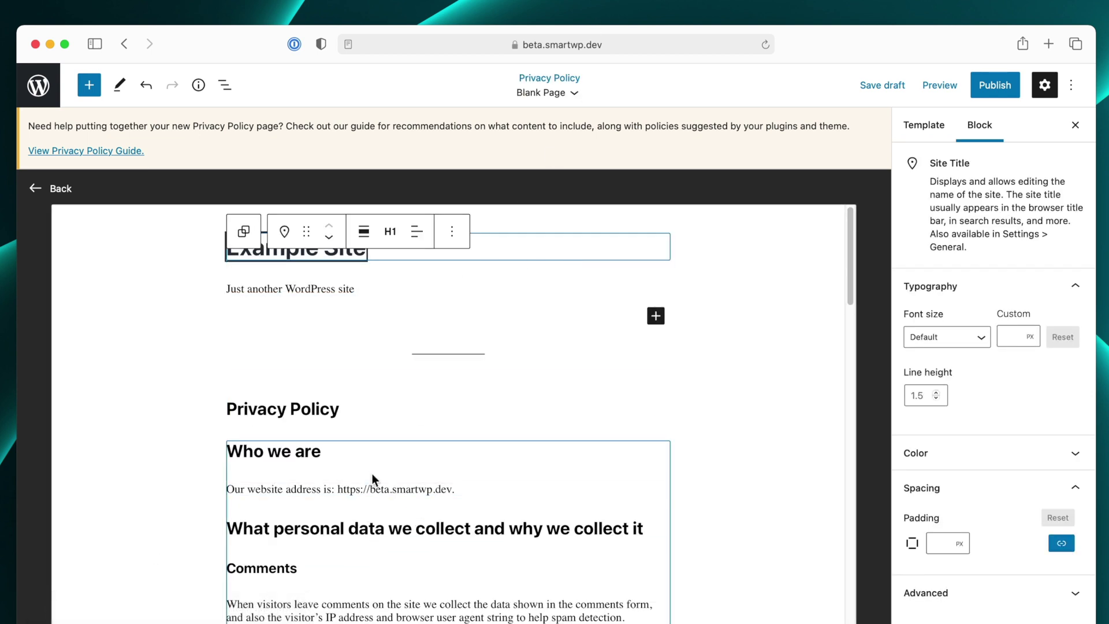
pyautogui.click(605, 287)
# Step: Remove the Site Tagline and Site Title blocks from the template header
pyautogui.click(522, 432)
pyautogui.scroll(-4, 521, 431)
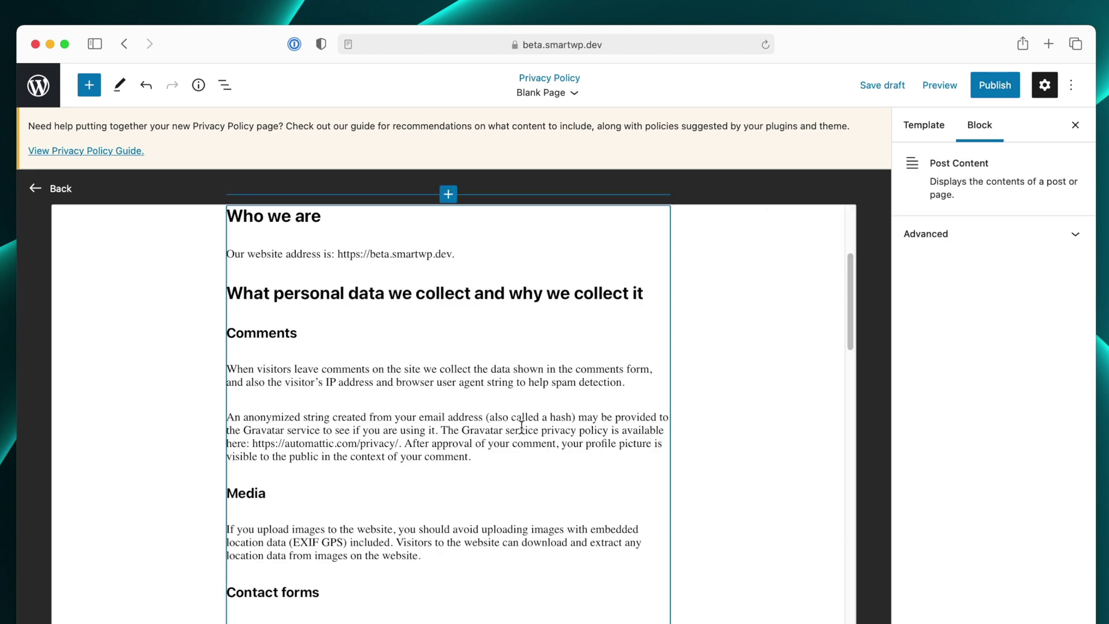
pyautogui.scroll(4, 405, 517)
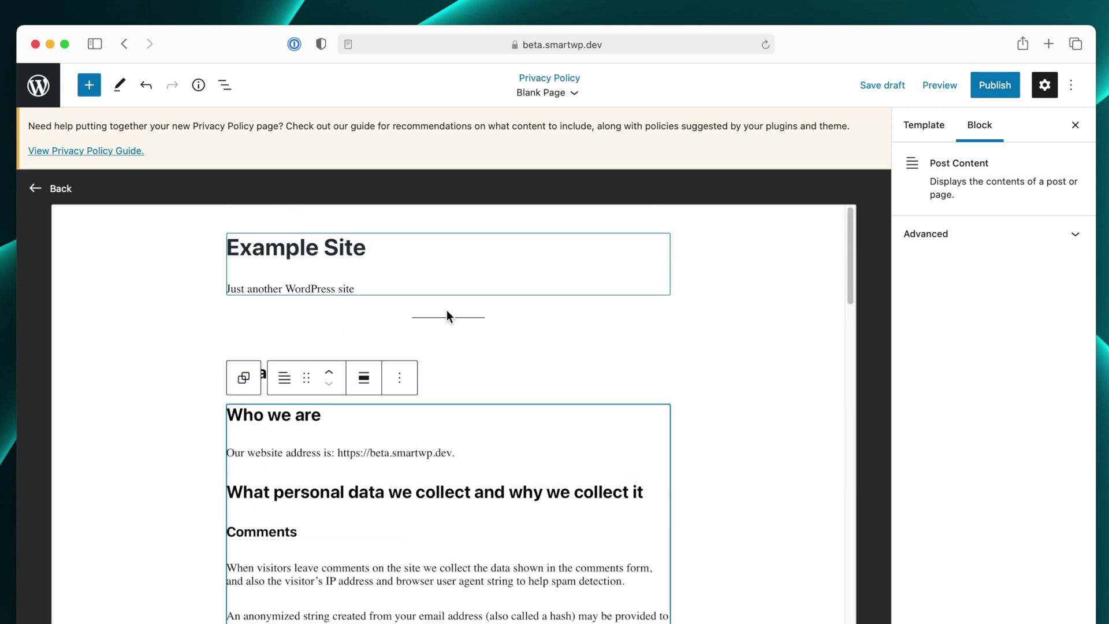
pyautogui.click(370, 288)
pyautogui.click(401, 255)
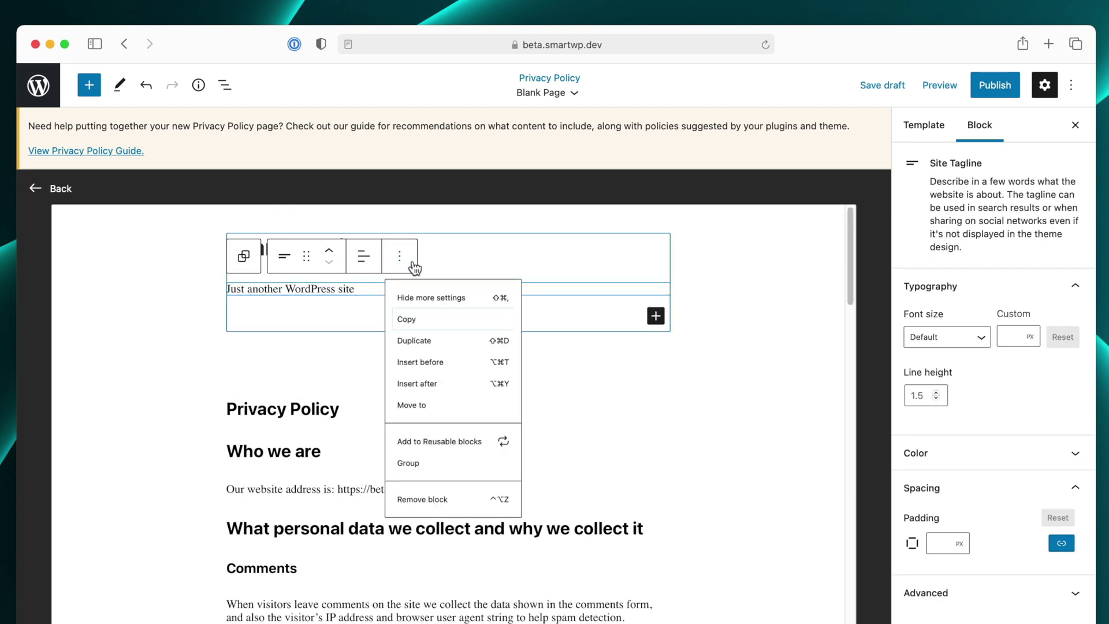
pyautogui.click(433, 549)
pyautogui.click(453, 233)
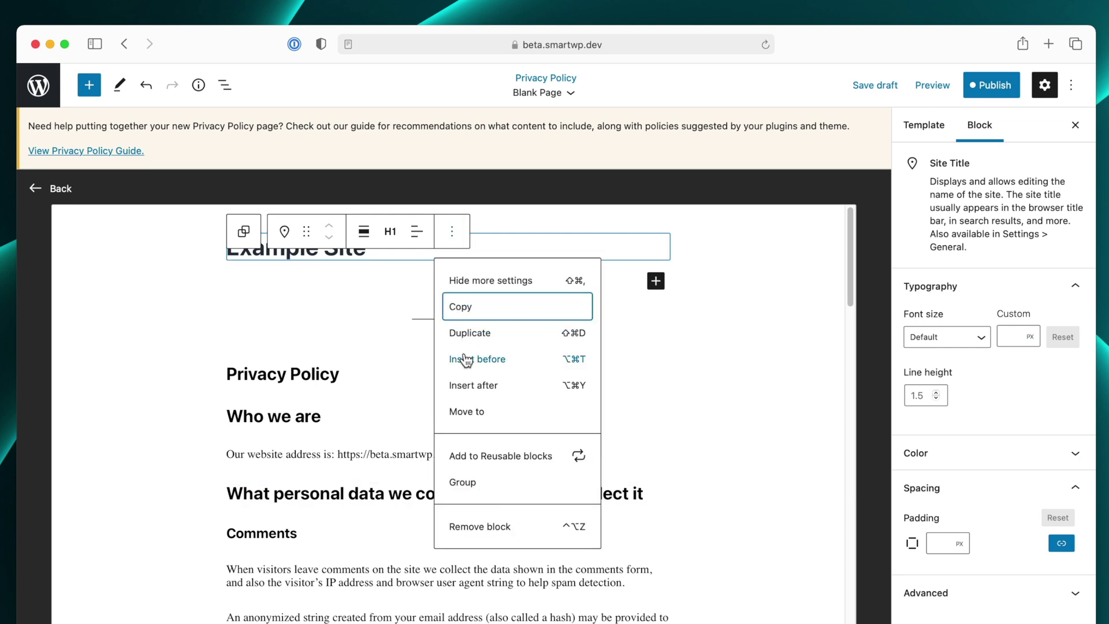
pyautogui.click(479, 528)
# Step: Delete the separator below the header and bring up the Publish save panel
pyautogui.click(449, 274)
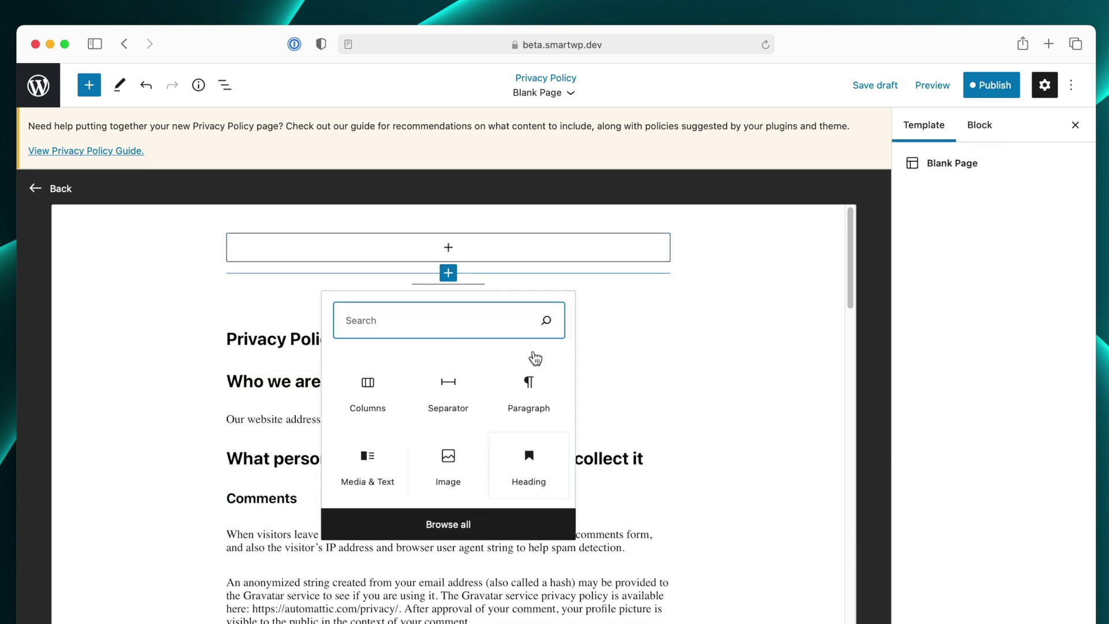
pyautogui.click(625, 291)
pyautogui.click(481, 284)
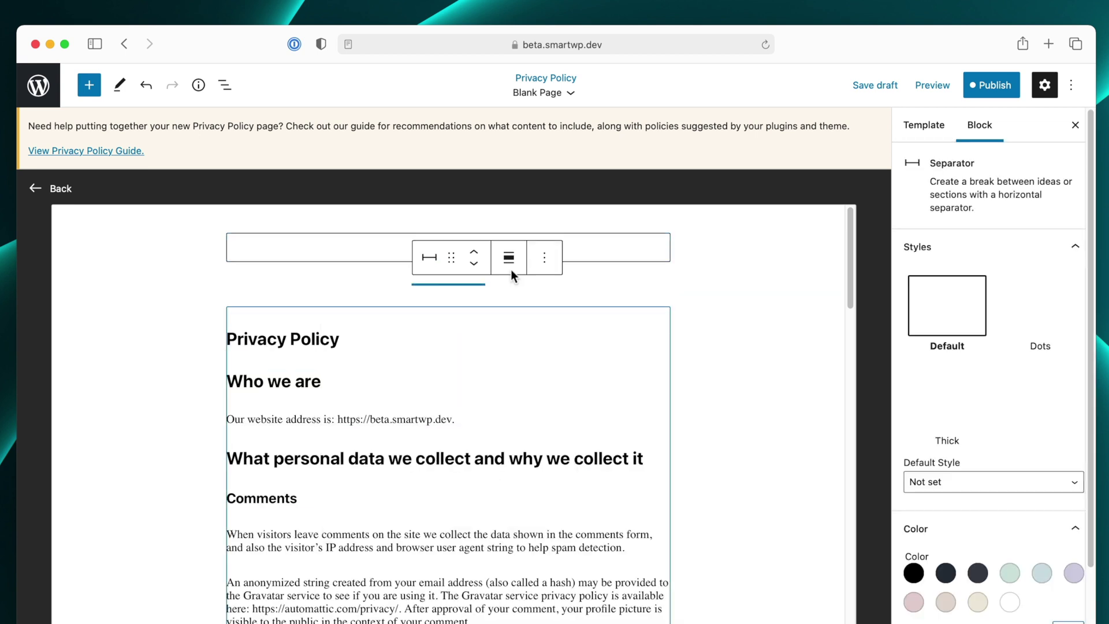
pyautogui.click(543, 258)
pyautogui.click(565, 578)
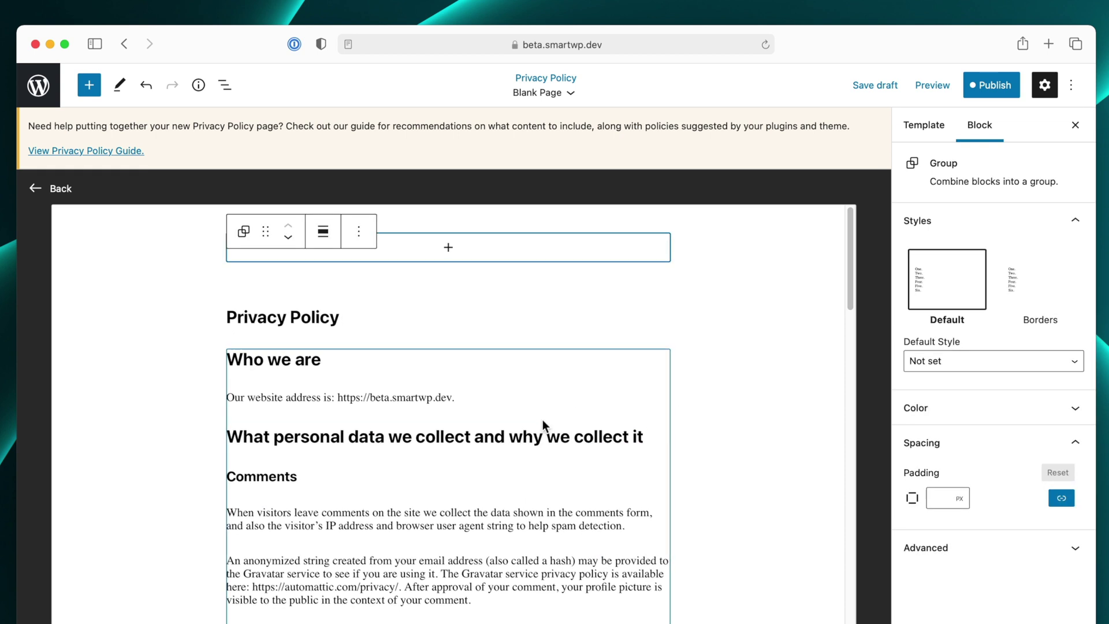
pyautogui.click(990, 86)
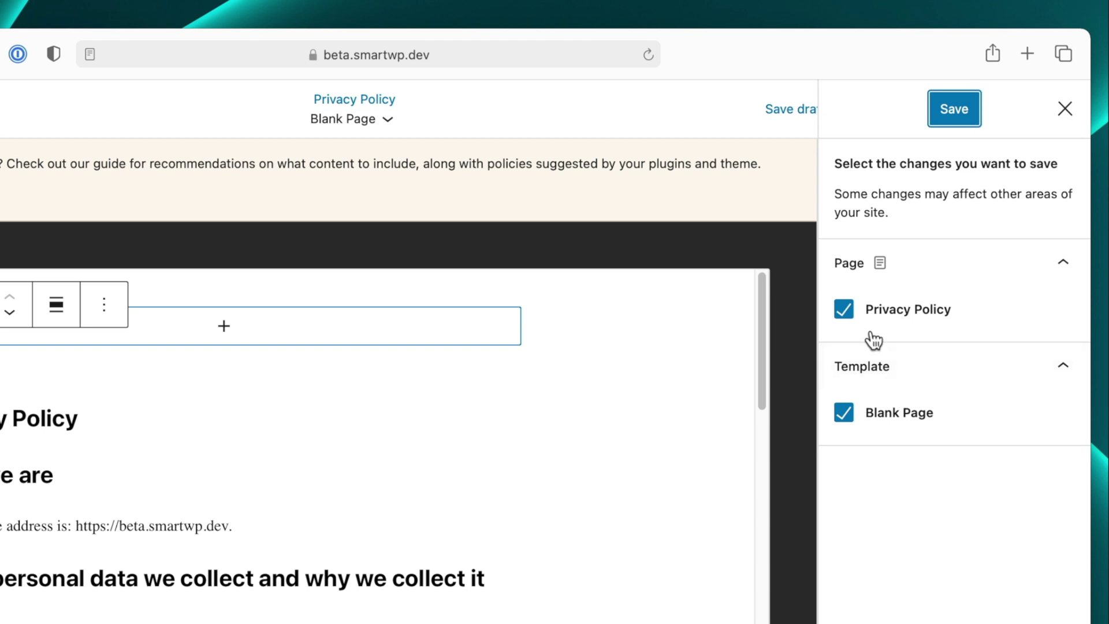
# Step: Save the page and template changes, then publish the Privacy Policy page
pyautogui.click(950, 112)
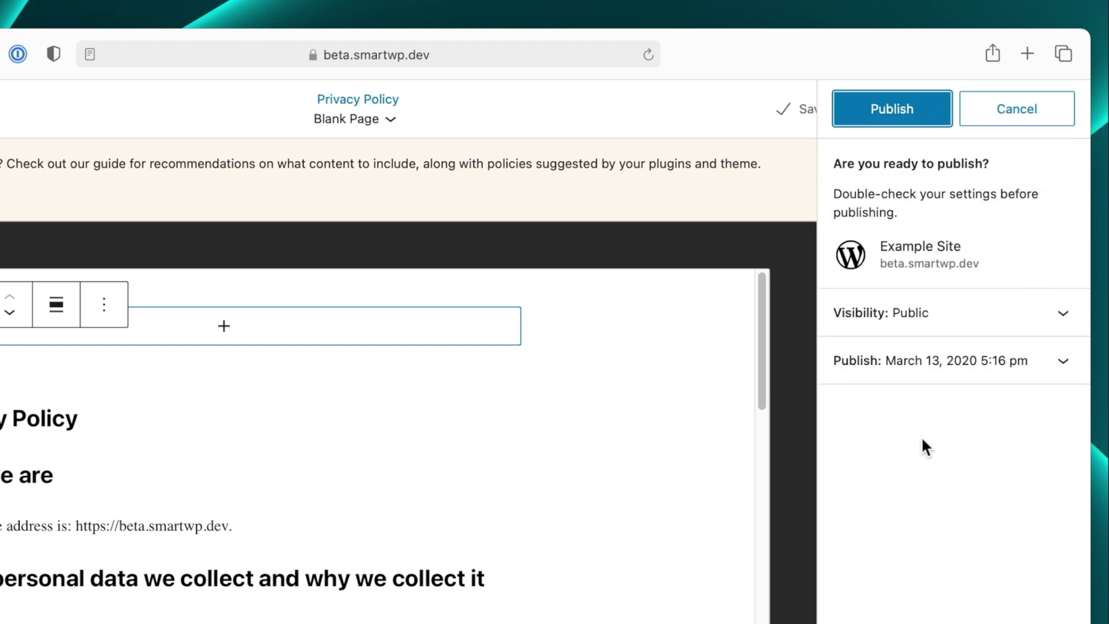
pyautogui.click(884, 113)
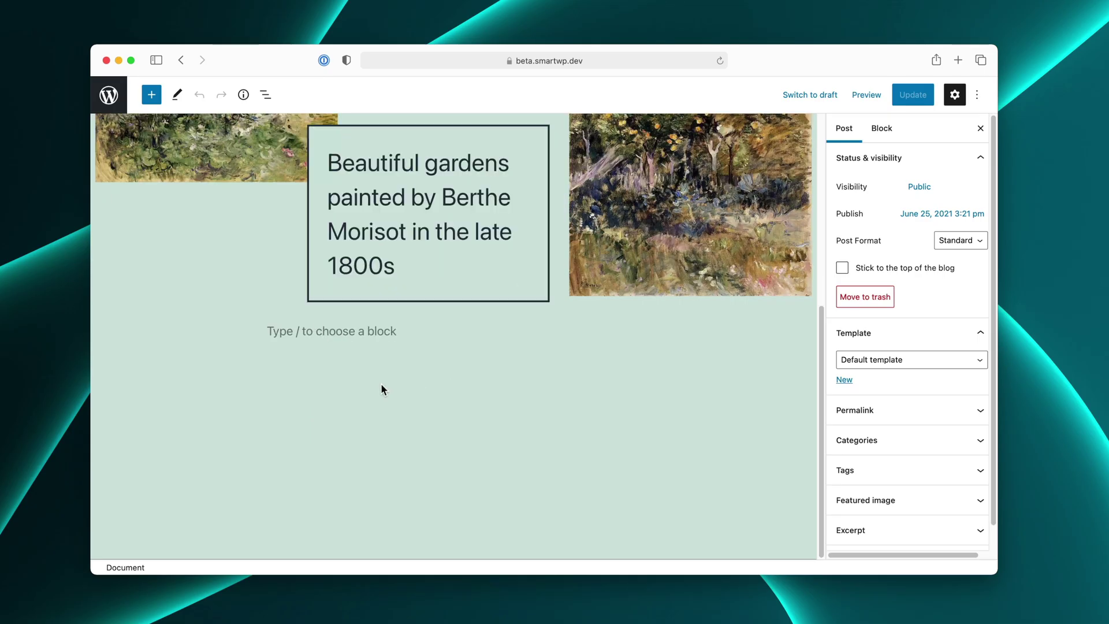
# Step: Insert a Query Loop block from the Theme section below the Berthe Morisot caption
pyautogui.click(355, 328)
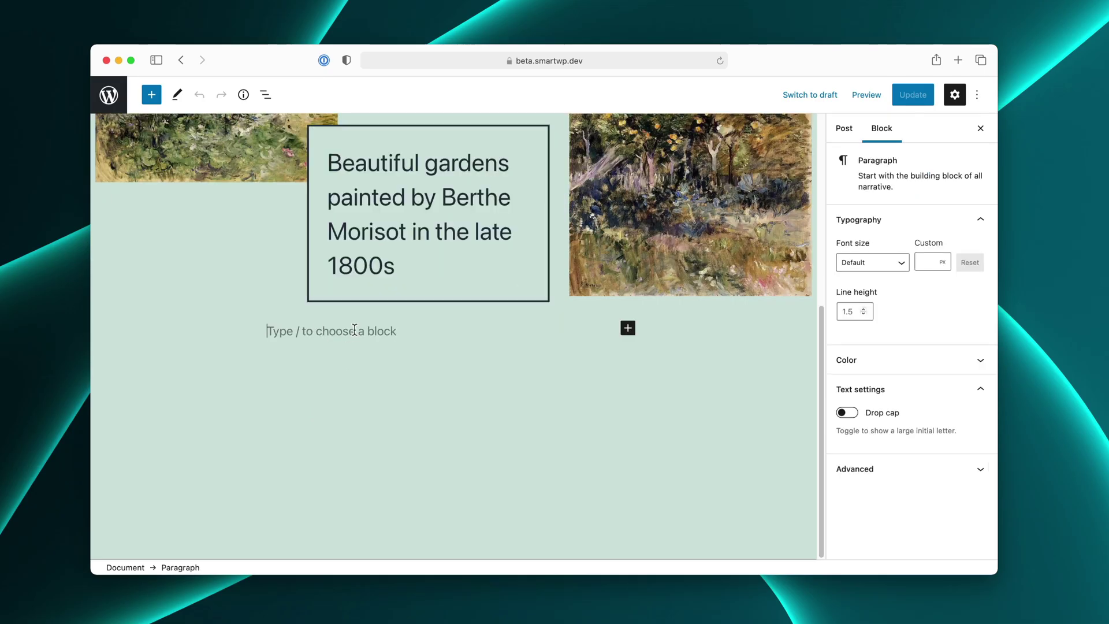
pyautogui.click(627, 328)
pyautogui.click(713, 545)
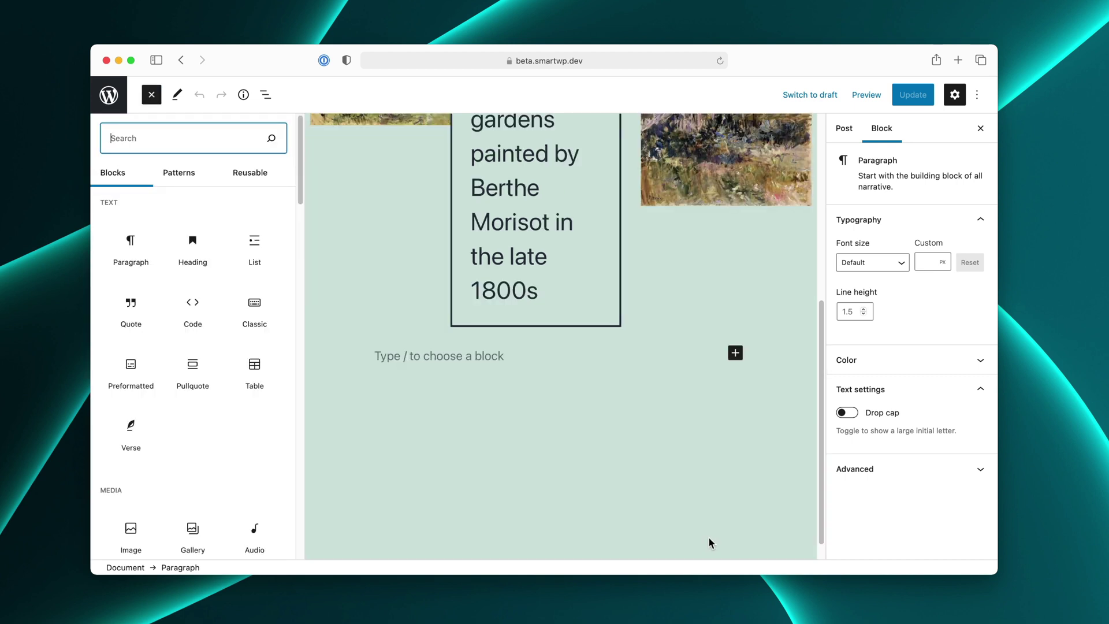
pyautogui.scroll(-15, 218, 396)
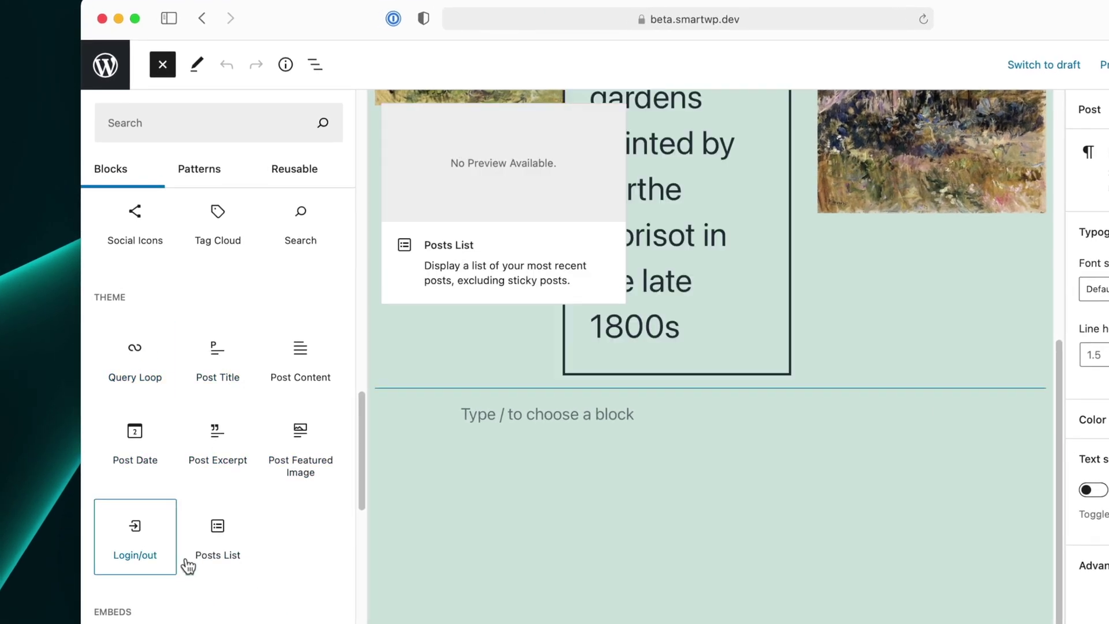
pyautogui.click(137, 366)
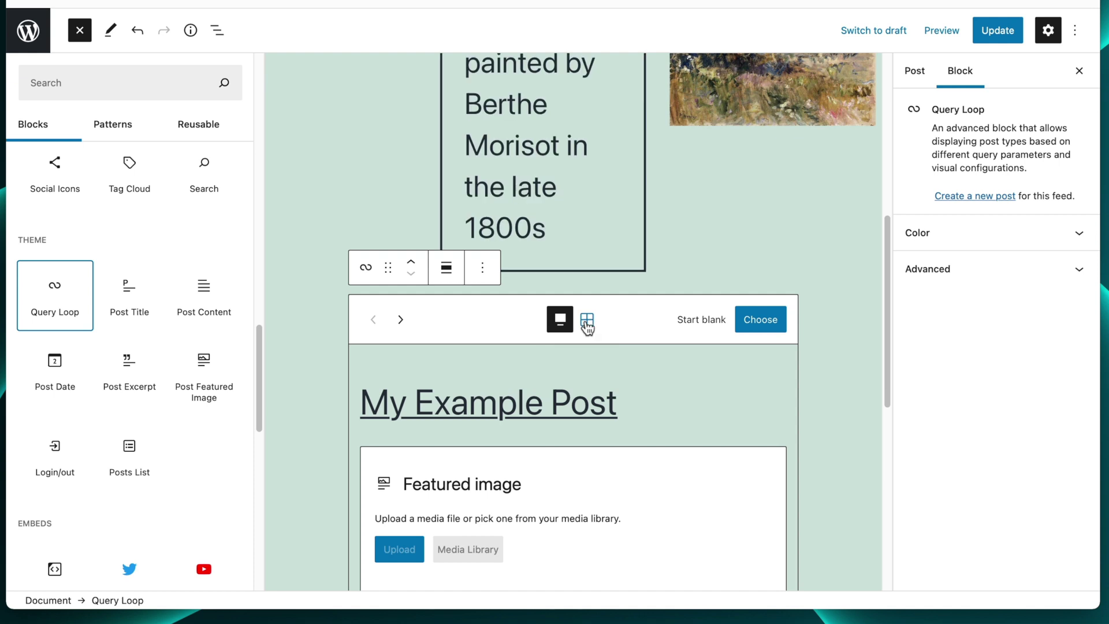
# Step: Apply the Grid pattern to the Query Loop so posts show in 3 columns
pyautogui.press('Escape')
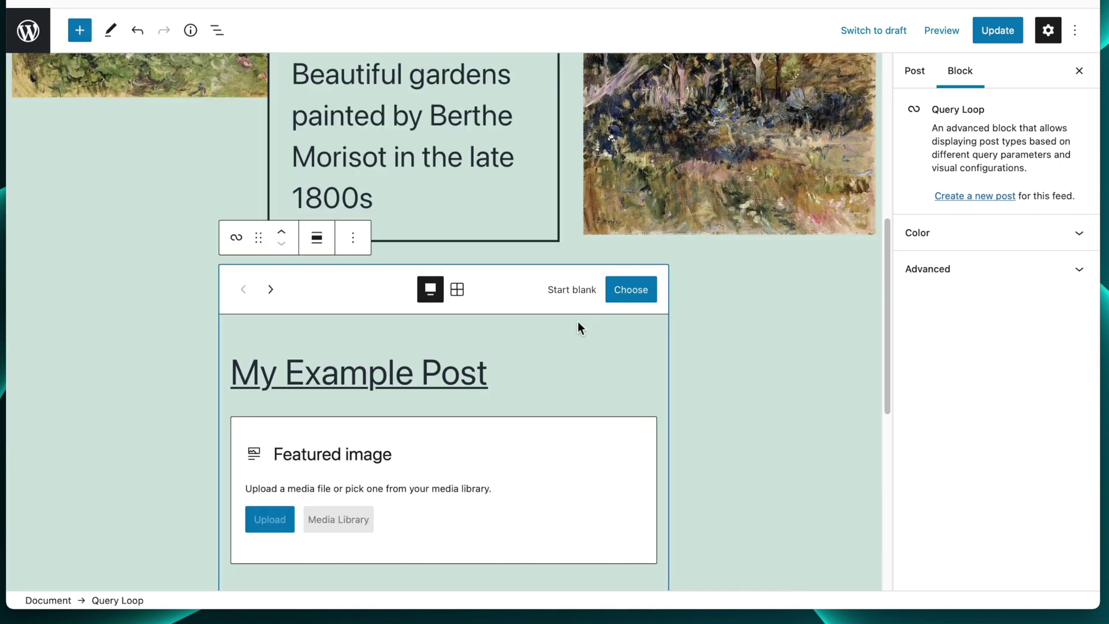
pyautogui.click(461, 292)
pyautogui.scroll(-5, 446, 393)
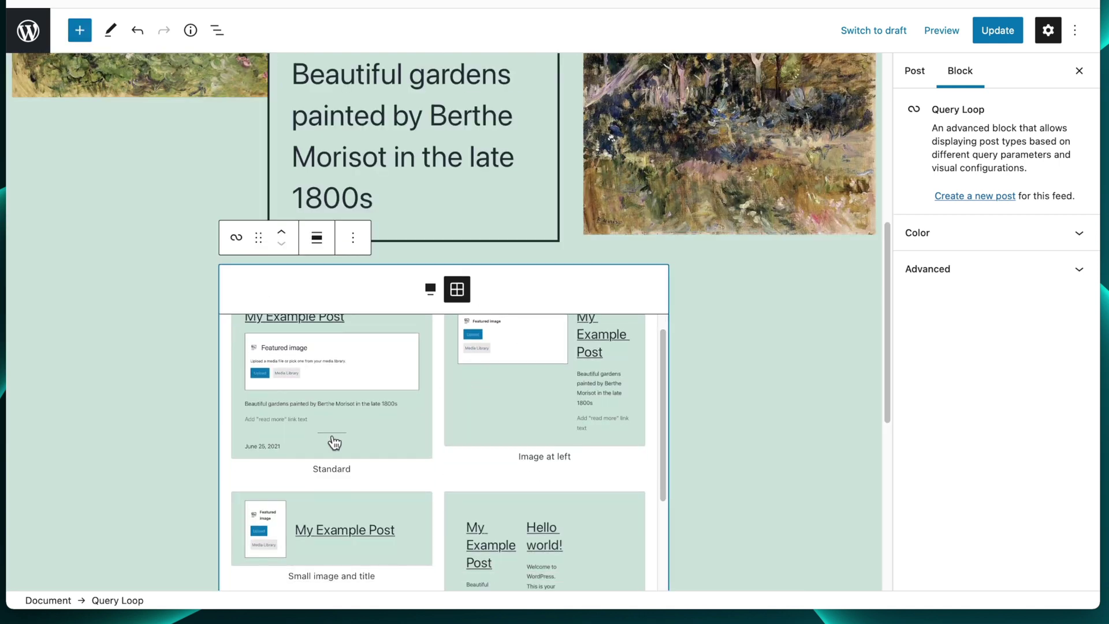
pyautogui.scroll(-3, 458, 431)
pyautogui.scroll(10, 358, 480)
pyautogui.scroll(-5, 496, 430)
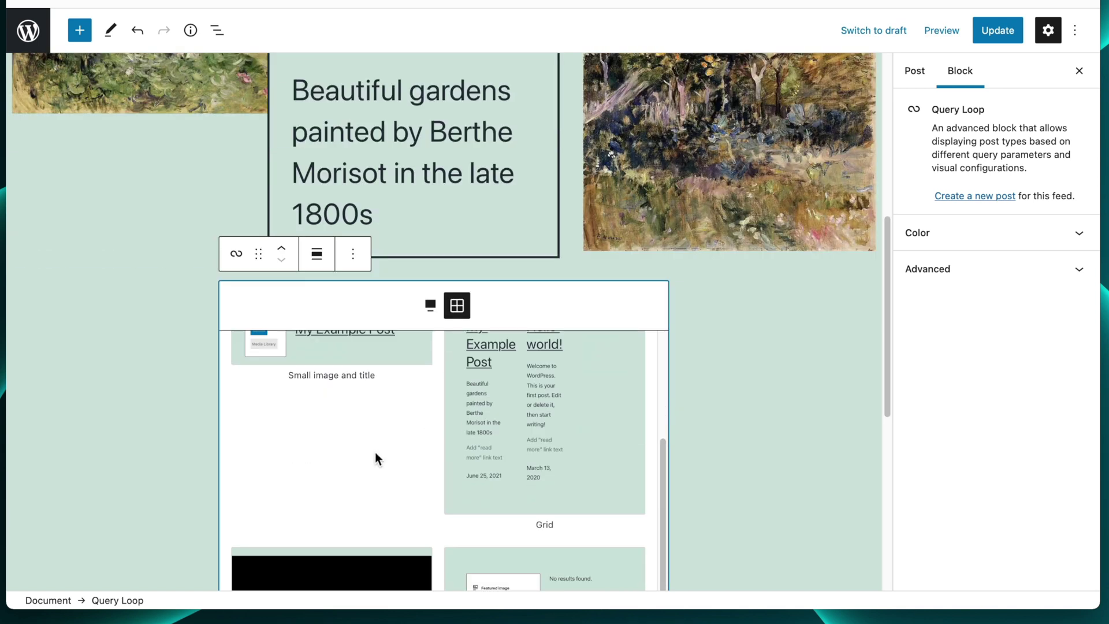
pyautogui.click(539, 420)
pyautogui.scroll(2, 504, 347)
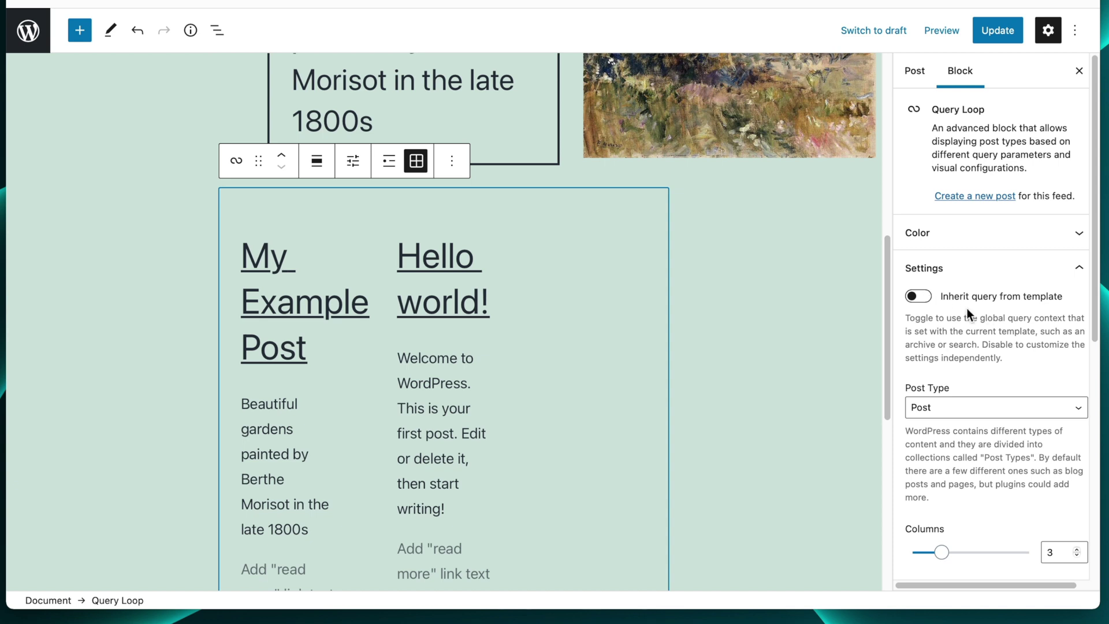
pyautogui.scroll(-5, 1000, 381)
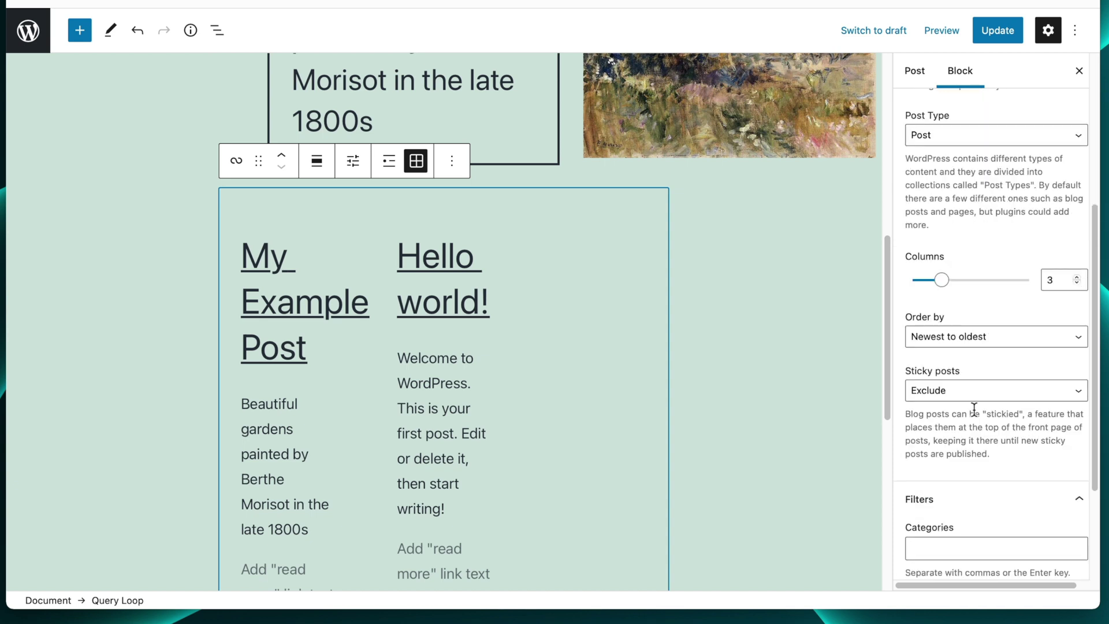
pyautogui.scroll(-3, 951, 525)
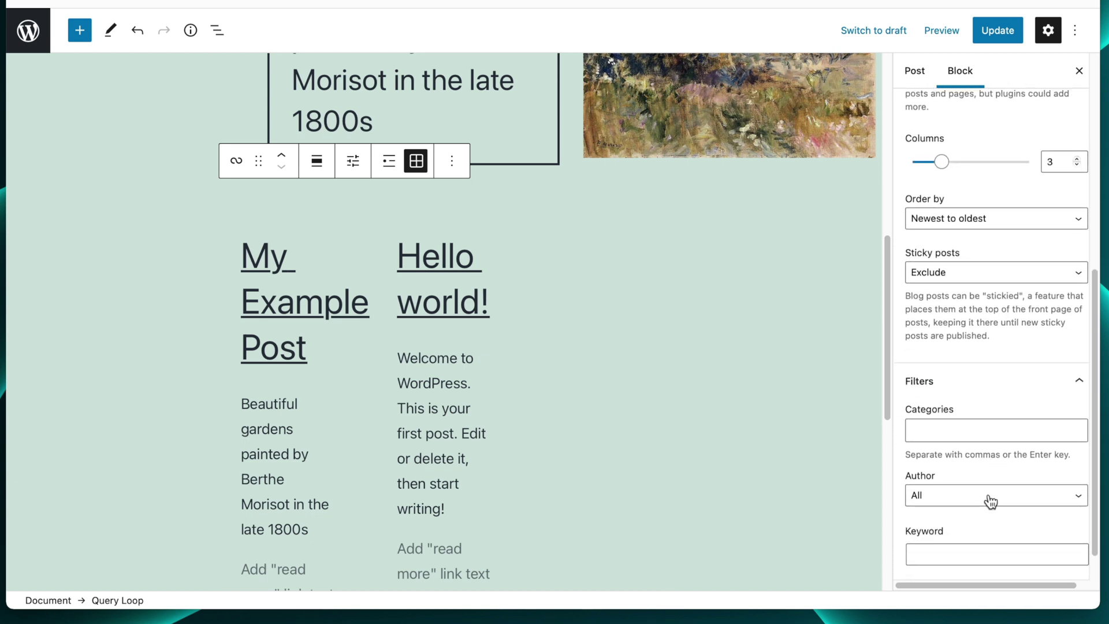
pyautogui.click(975, 517)
pyautogui.scroll(3, 964, 439)
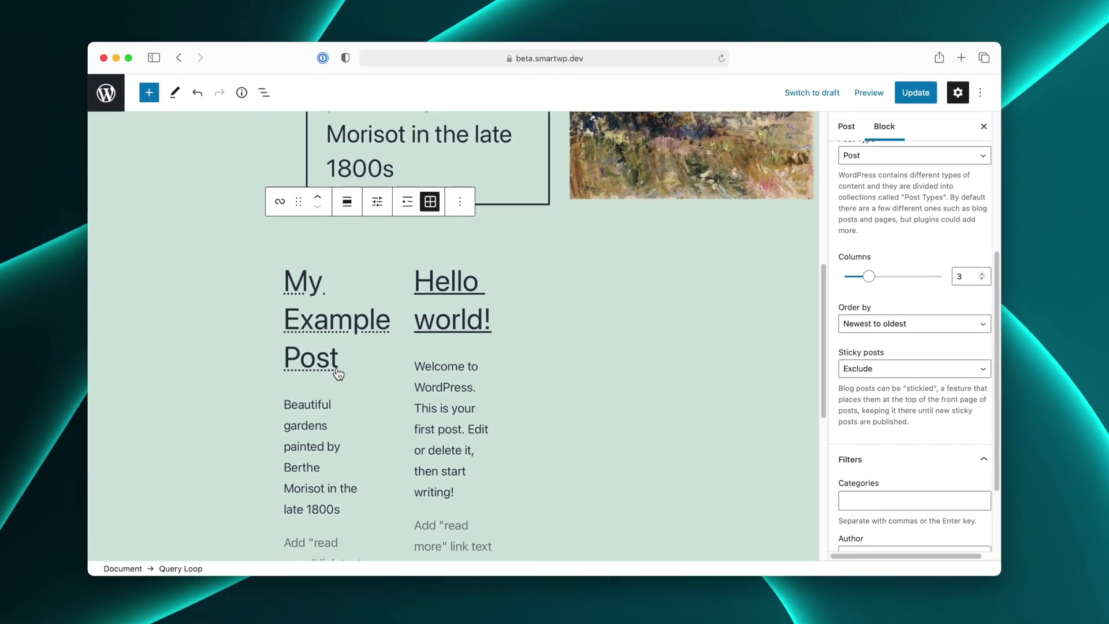
pyautogui.click(272, 406)
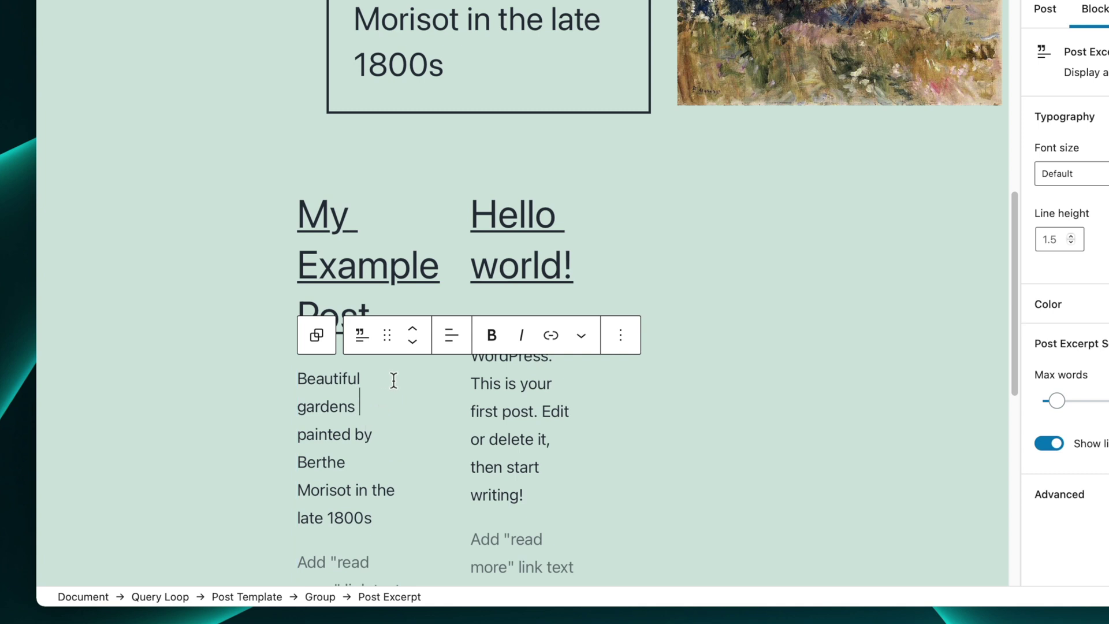
pyautogui.click(541, 289)
pyautogui.scroll(-5, 466, 359)
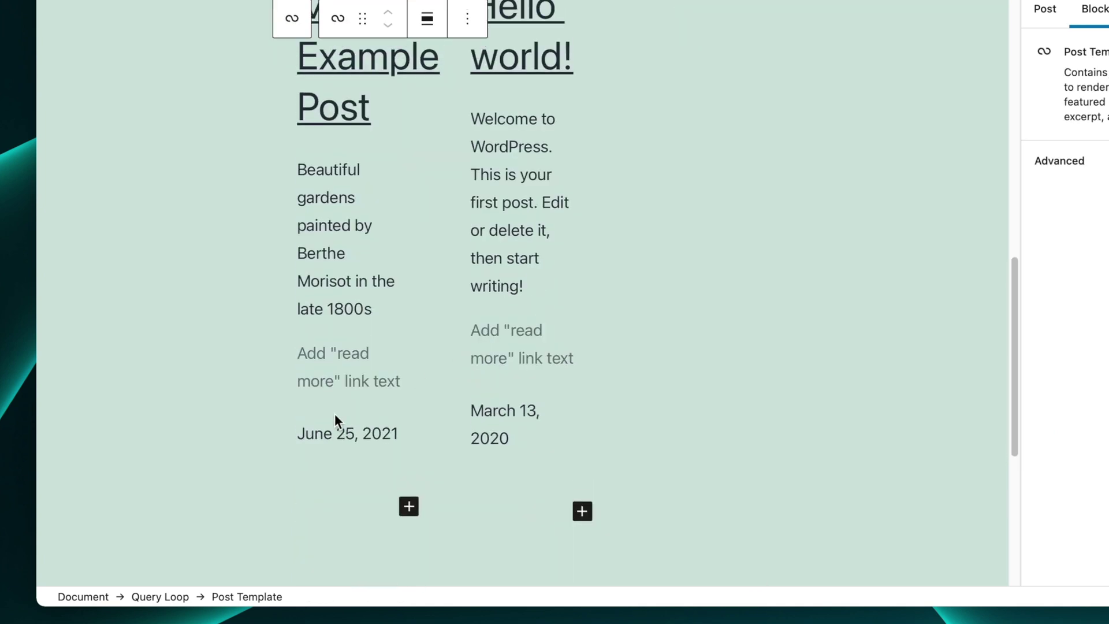
# Step: Move the Post Date block up twice so it sits under the title, above the excerpt
pyautogui.click(335, 440)
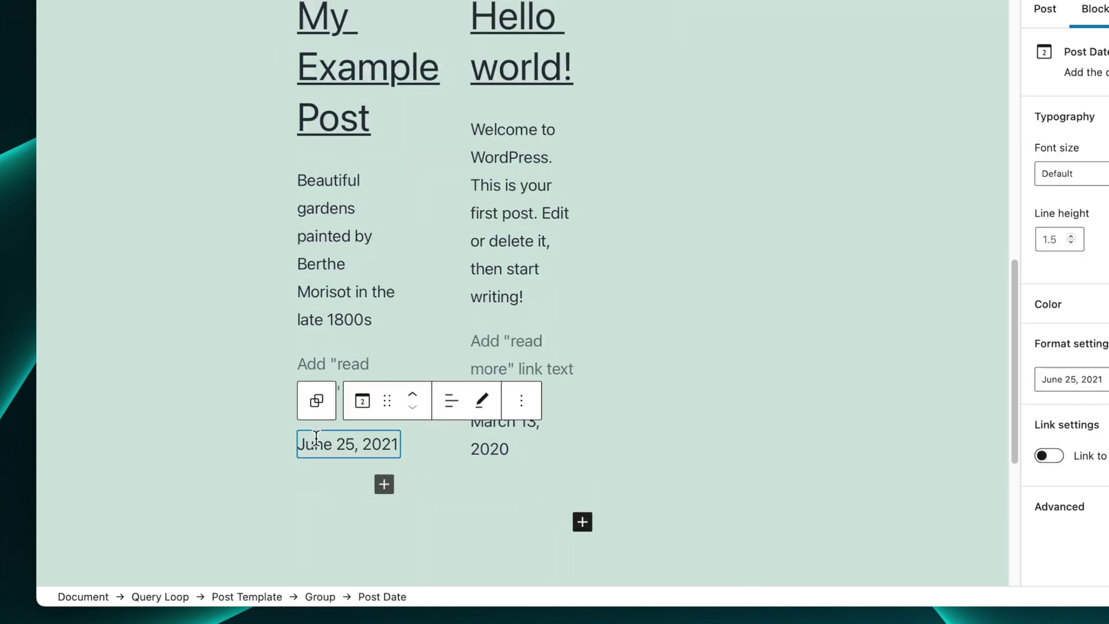
pyautogui.click(426, 394)
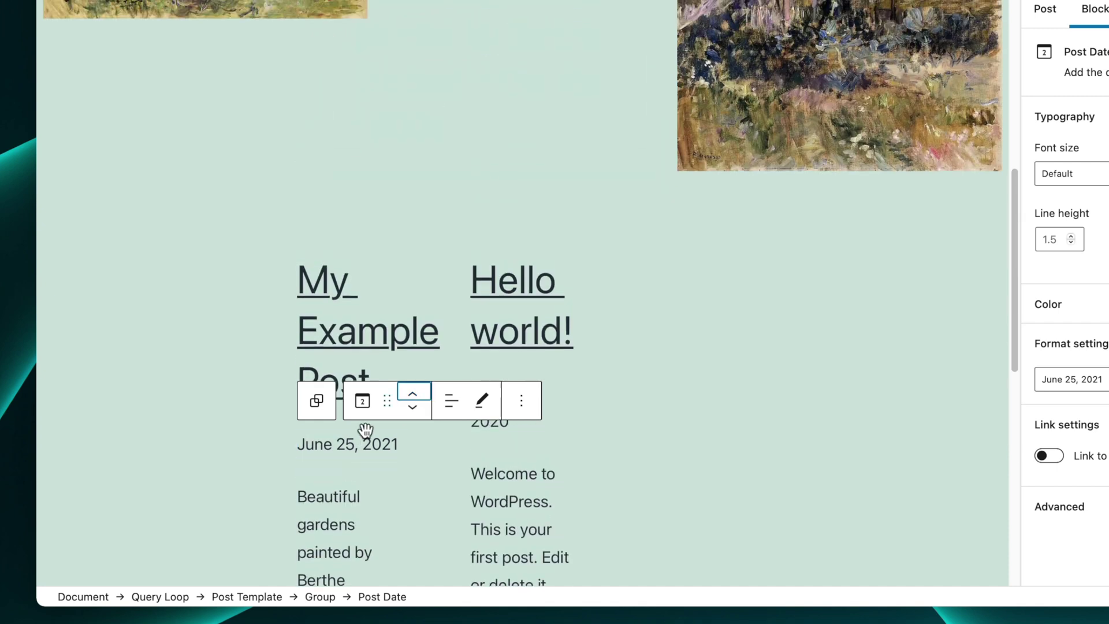
pyautogui.click(370, 459)
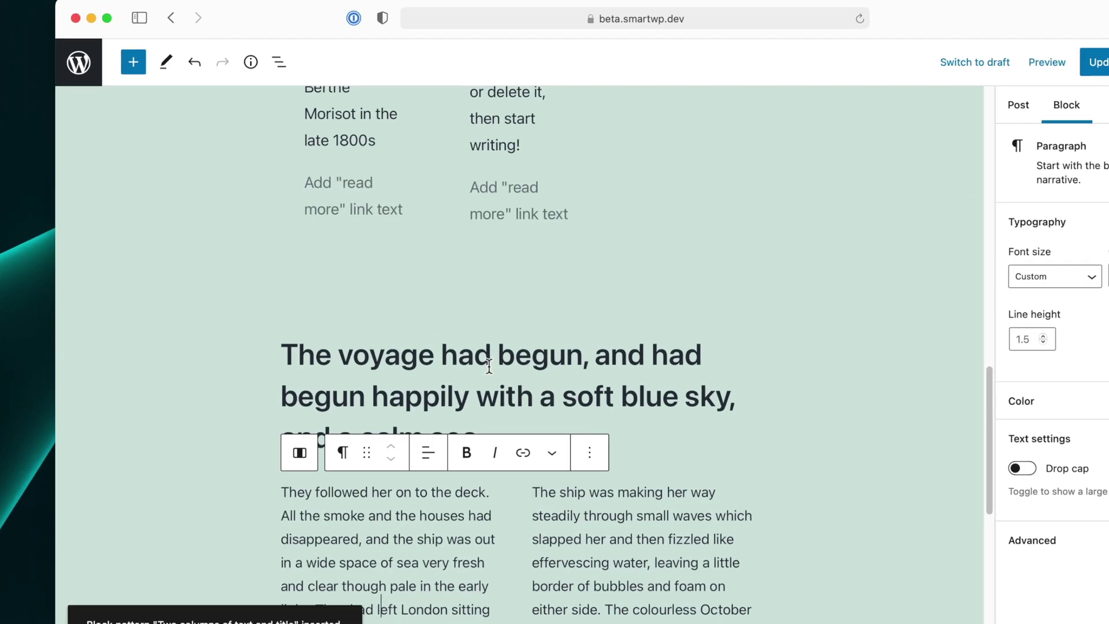
# Step: Type 'asdasdas asdasd' into the left paragraph of the two-column text pattern
pyautogui.click(477, 350)
pyautogui.scroll(1, 604, 361)
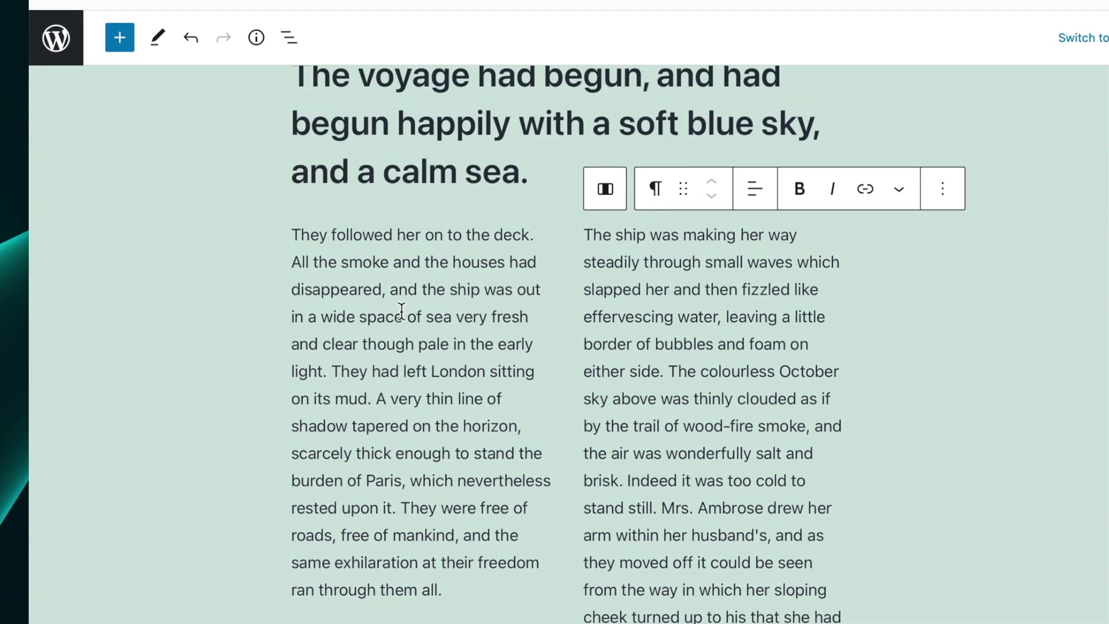
pyautogui.click(403, 314)
pyautogui.write('asdasdas asdasd')
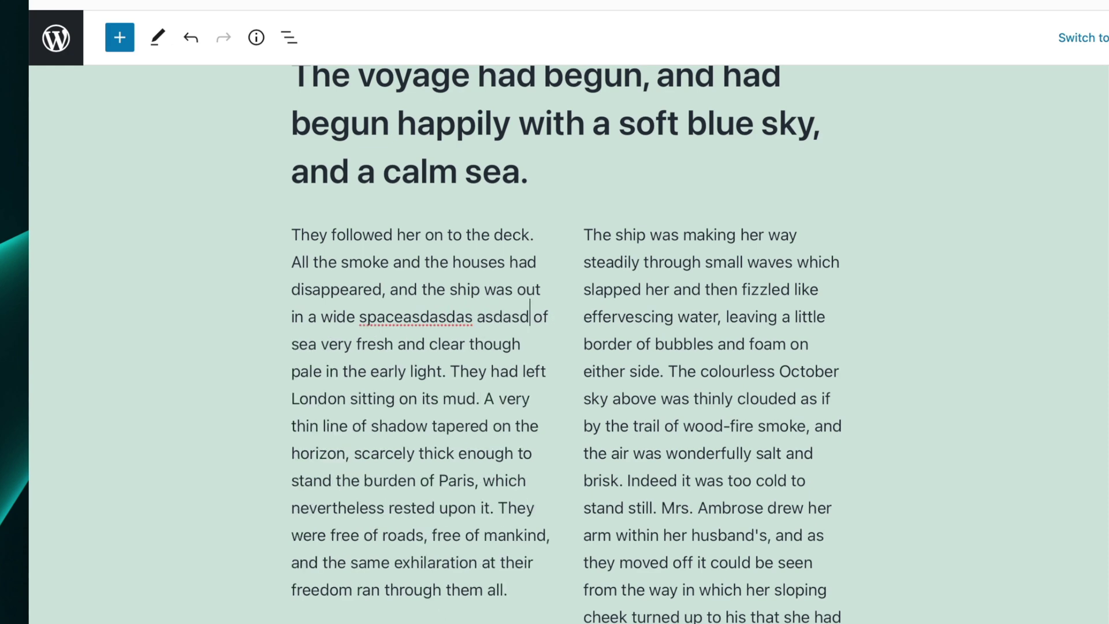
pyautogui.click(407, 332)
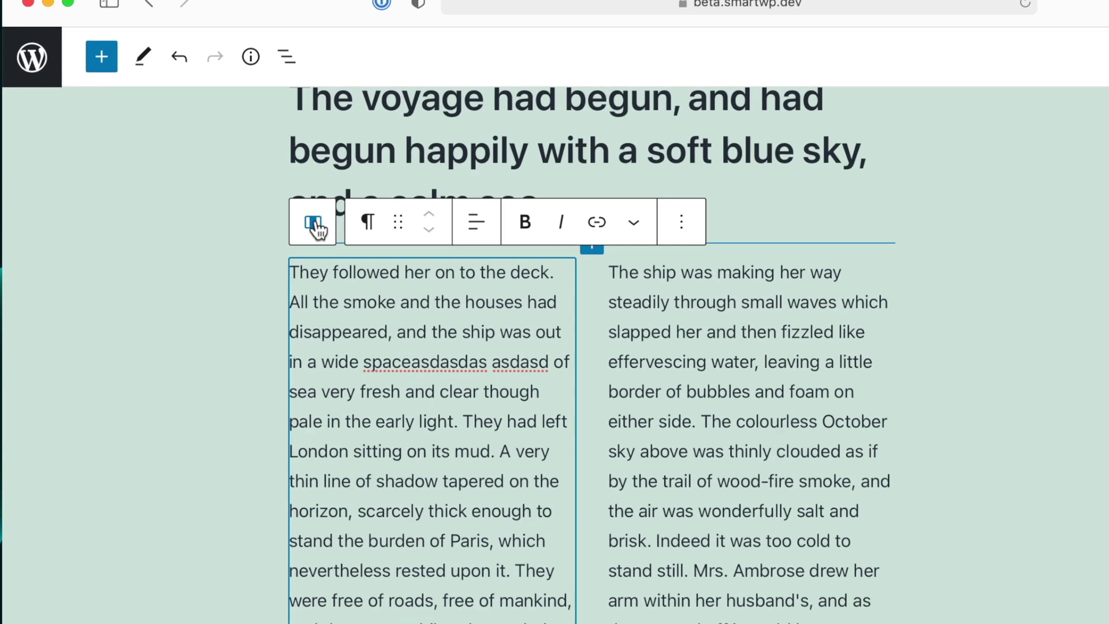
# Step: Select the Columns block and slide the column count through 1 and 3 back to 2
pyautogui.click(282, 196)
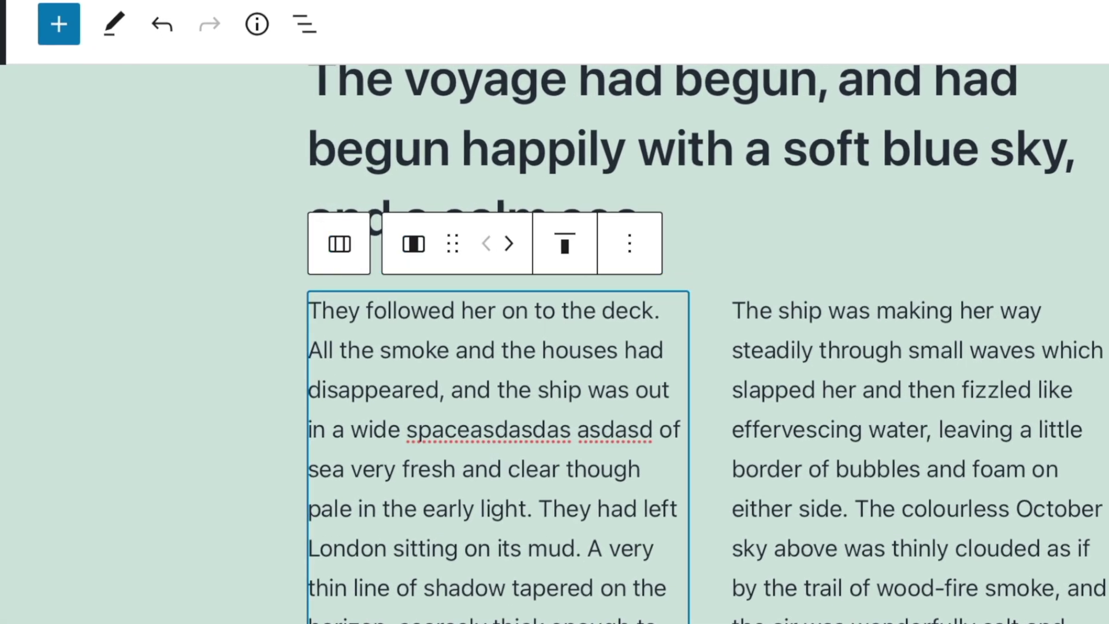
pyautogui.click(340, 248)
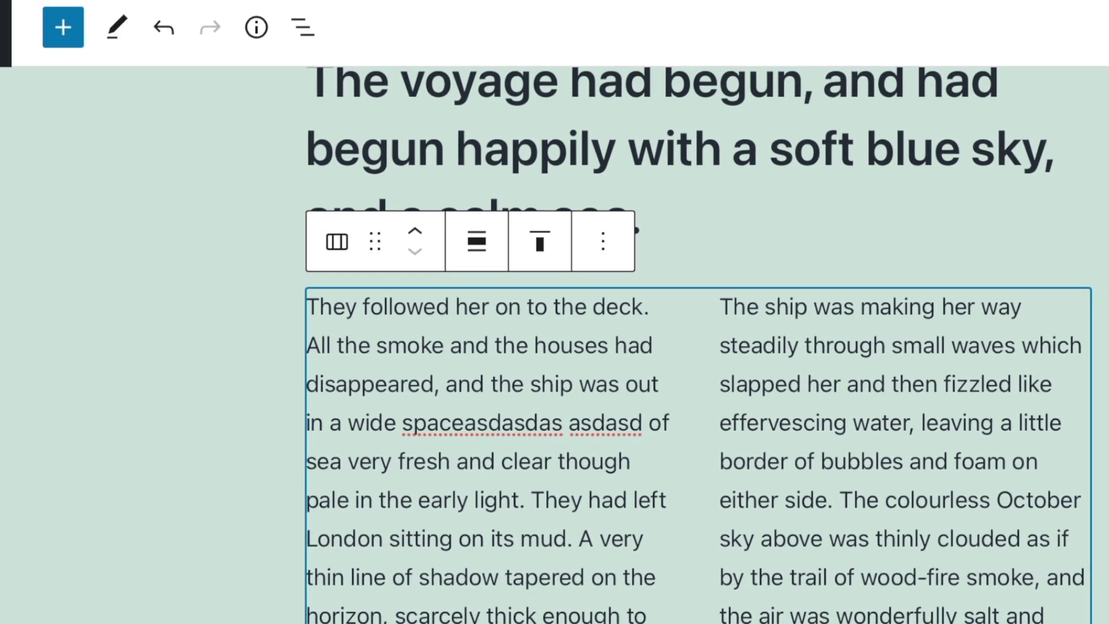
pyautogui.moveTo(861, 481)
pyautogui.mouseDown()
pyautogui.moveTo(854, 487)
pyautogui.moveTo(884, 489)
pyautogui.moveTo(869, 487)
pyautogui.mouseUp()
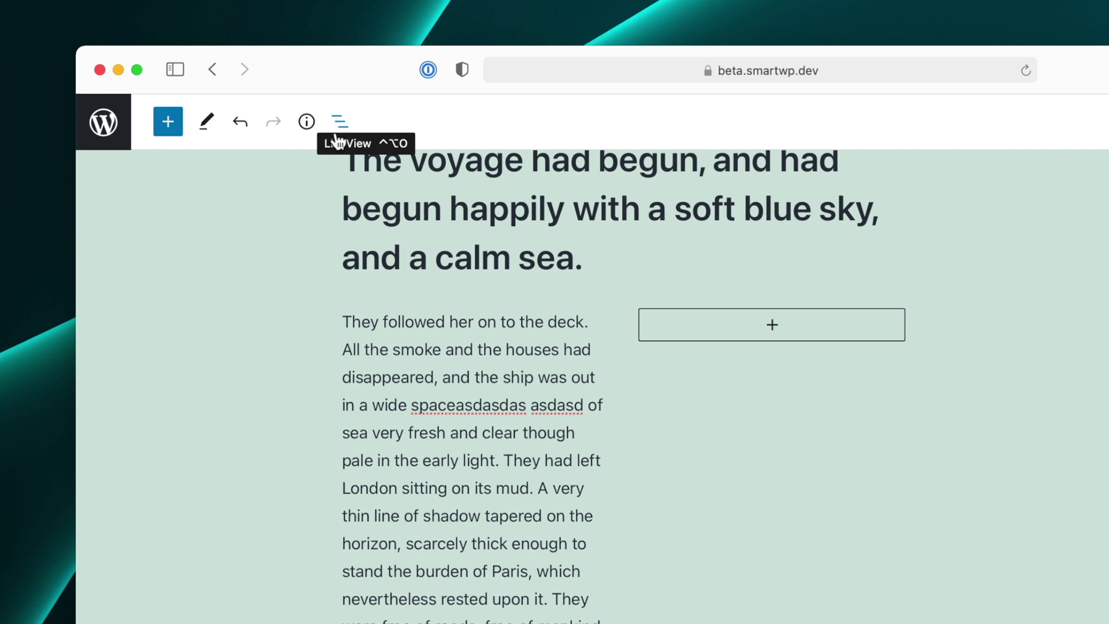
# Step: Open List View and scroll through the image columns, Query Loop, heading and text columns
pyautogui.click(339, 136)
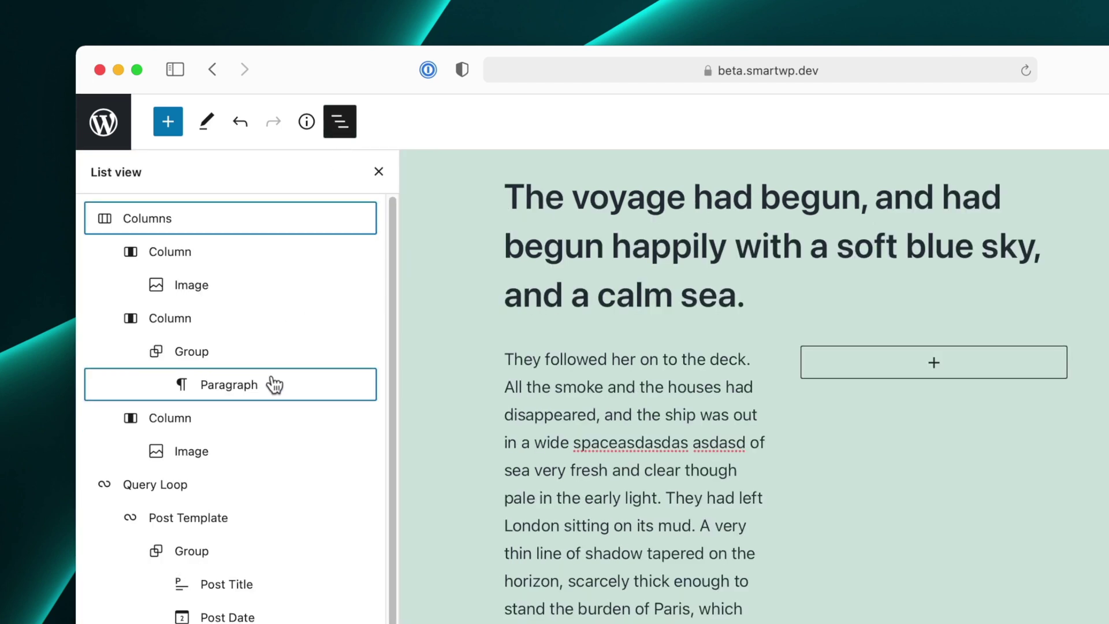
pyautogui.scroll(-1, 274, 384)
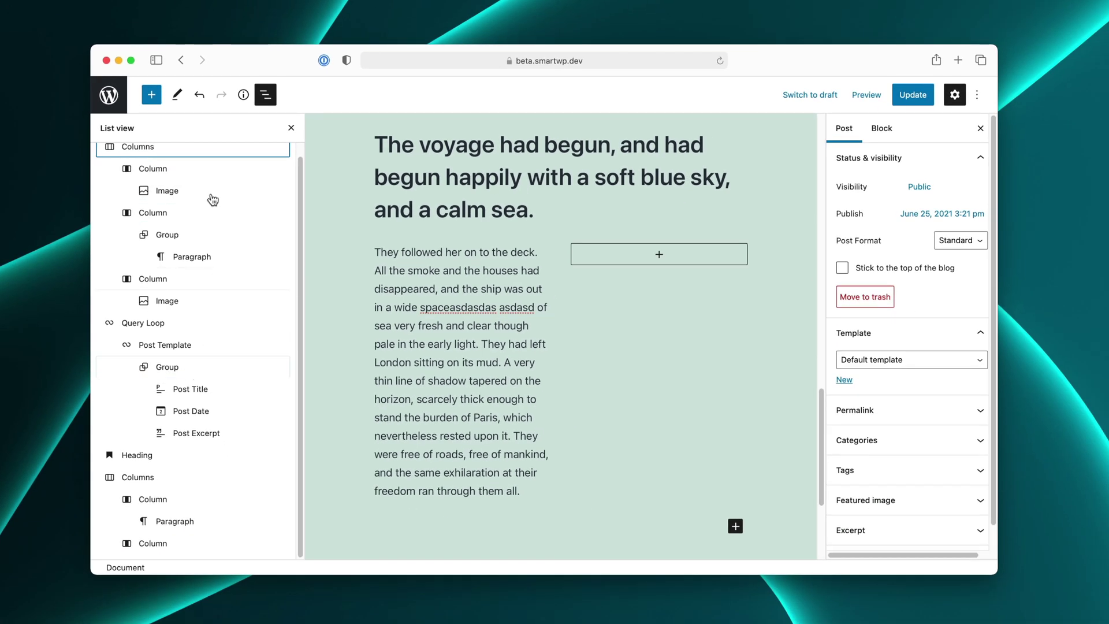
pyautogui.scroll(1, 211, 266)
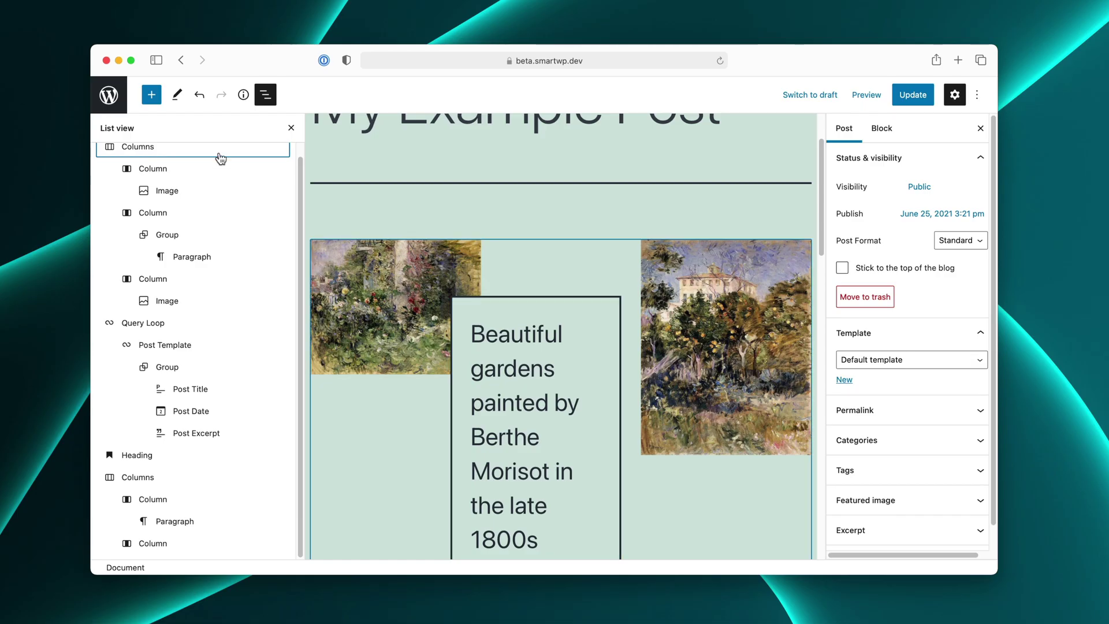
# Step: Close List View and give the right-hand painting the purple-and-green duotone preset
pyautogui.click(291, 129)
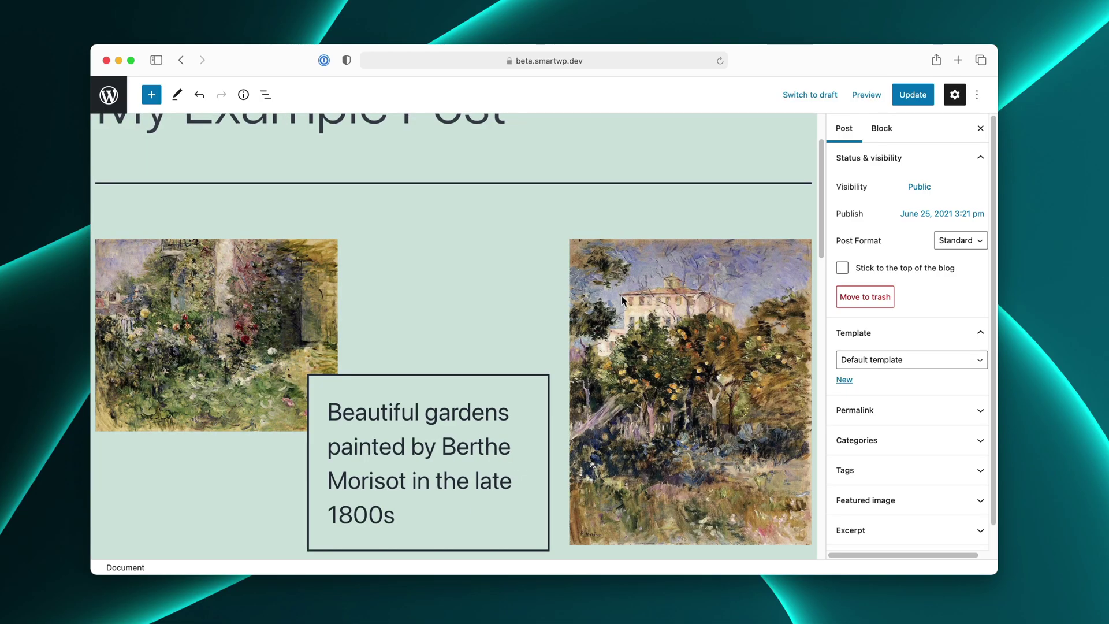
pyautogui.scroll(-2, 622, 300)
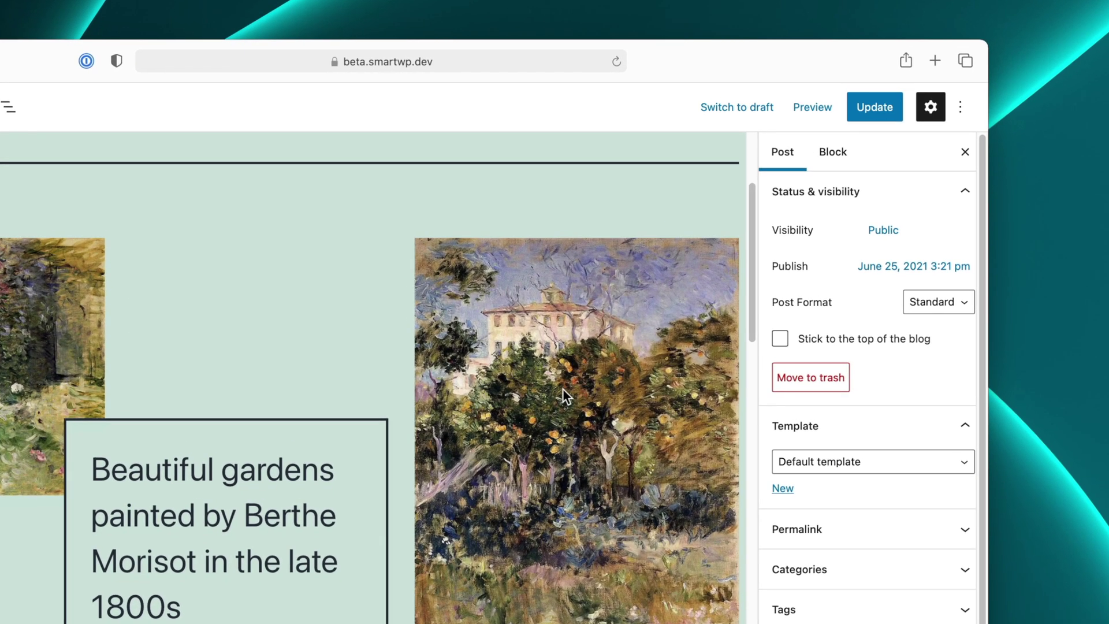
pyautogui.click(565, 396)
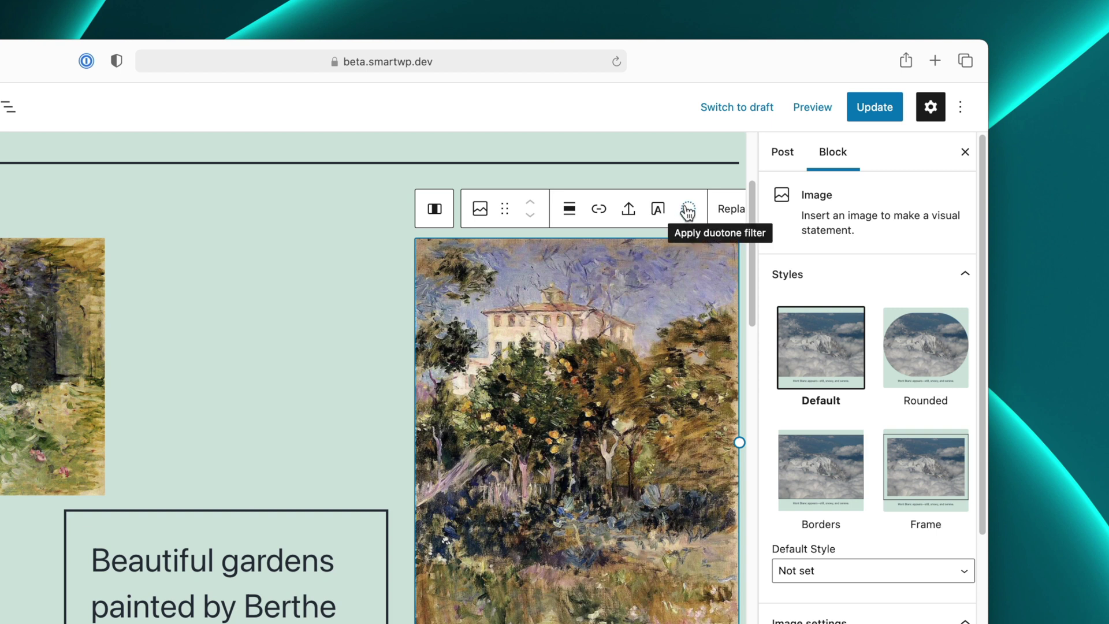
pyautogui.click(687, 212)
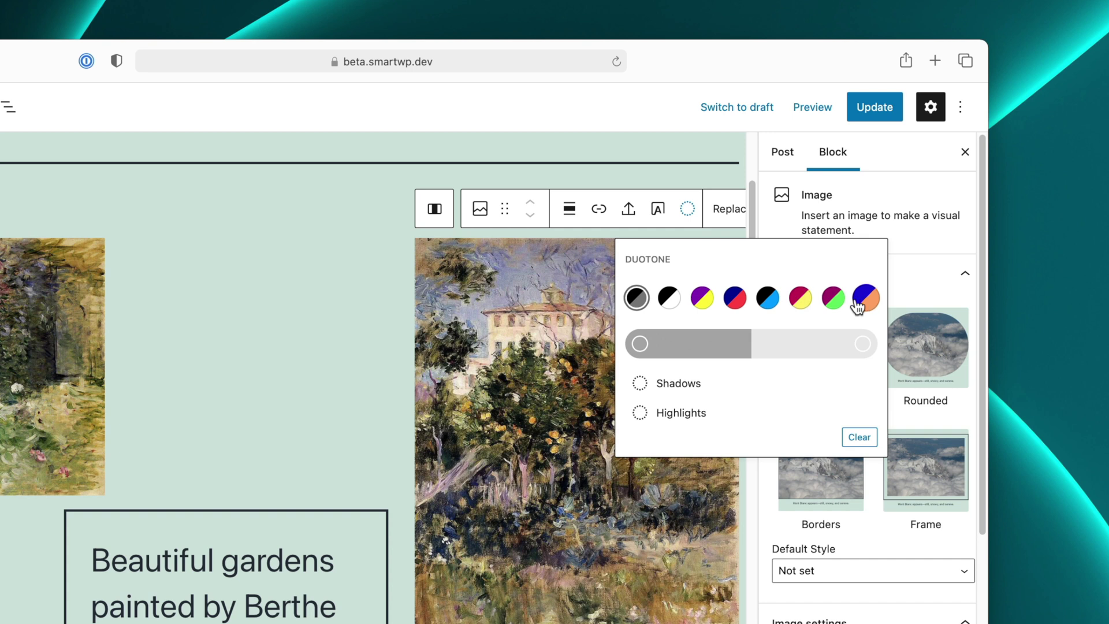
pyautogui.click(833, 298)
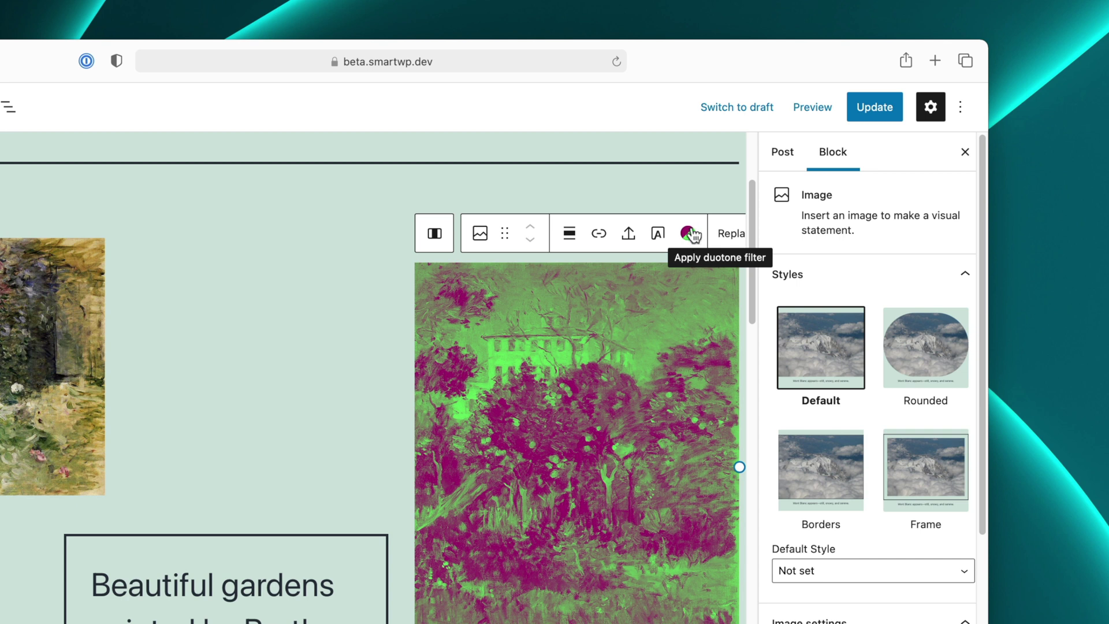
# Step: Try grayscale and purple/yellow duotones, lighten the shadow colour, then settle on black and blue
pyautogui.click(688, 234)
pyautogui.click(670, 324)
pyautogui.click(636, 323)
pyautogui.click(701, 322)
pyautogui.click(640, 368)
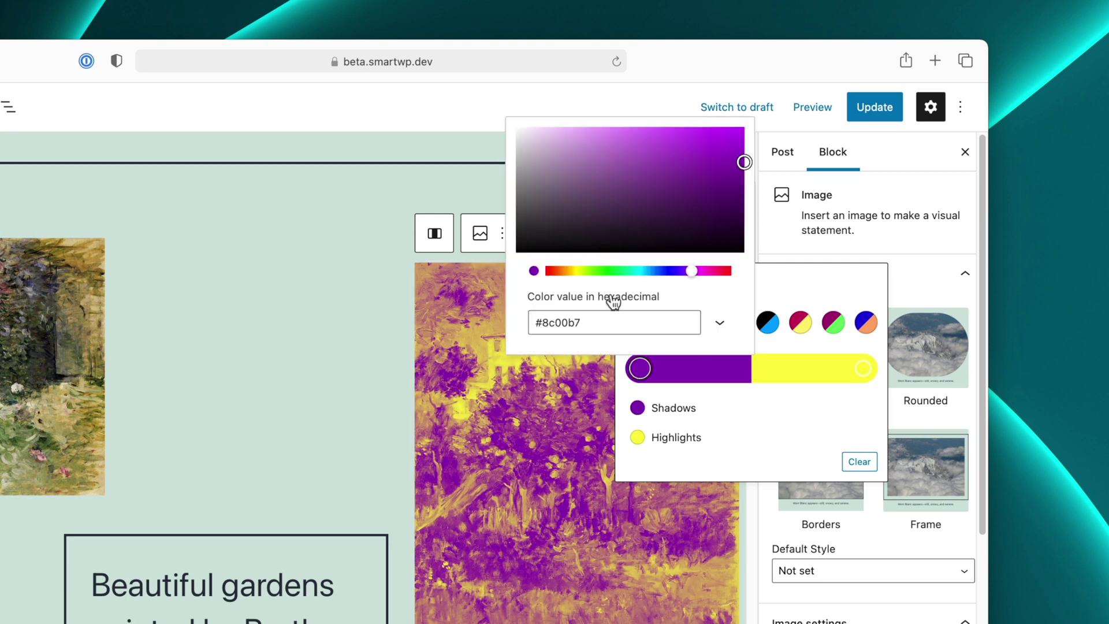
pyautogui.moveTo(594, 243)
pyautogui.mouseDown()
pyautogui.moveTo(584, 208)
pyautogui.moveTo(725, 168)
pyautogui.moveTo(621, 188)
pyautogui.moveTo(726, 128)
pyautogui.mouseUp()
pyautogui.click(761, 331)
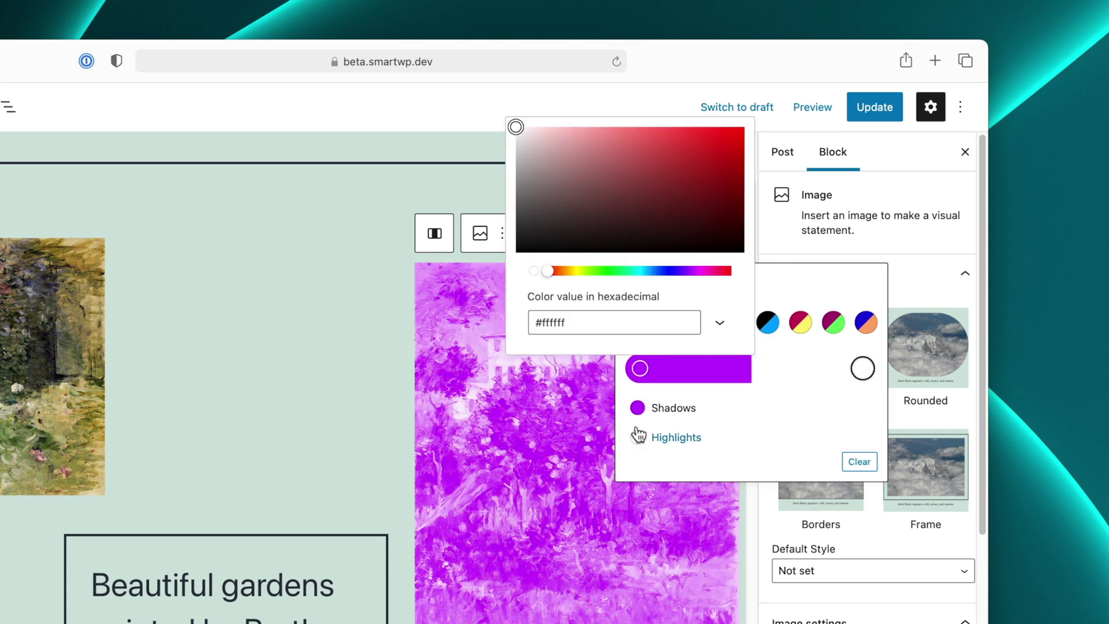
pyautogui.click(570, 439)
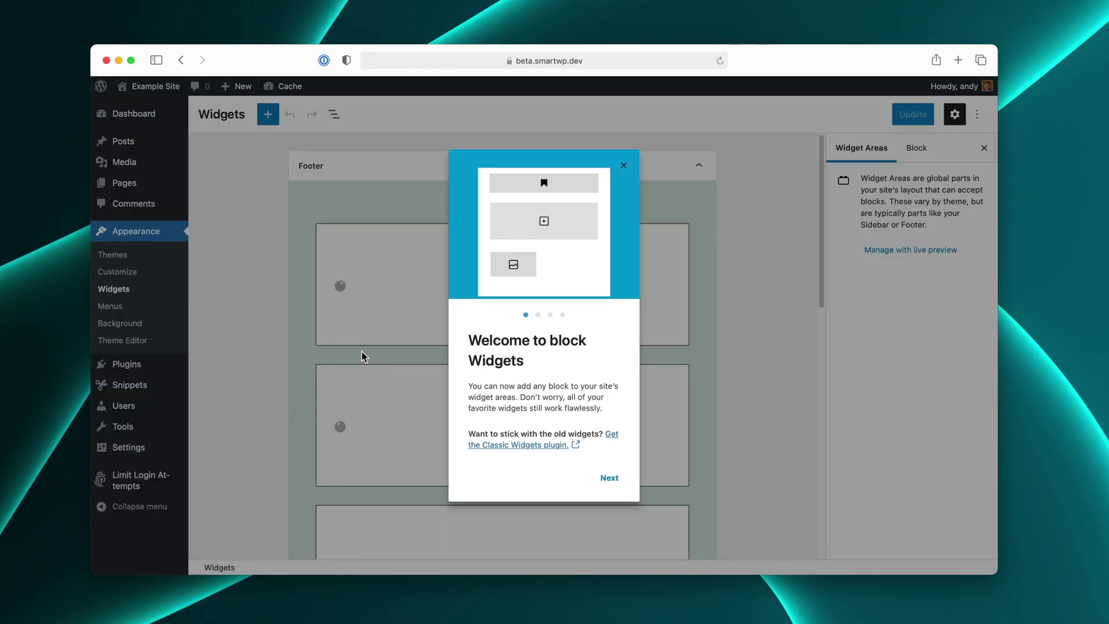
# Step: Dismiss the block widgets welcome guide and review the Footer widget area
pyautogui.click(623, 165)
pyautogui.scroll(-5, 510, 420)
pyautogui.scroll(10, 785, 268)
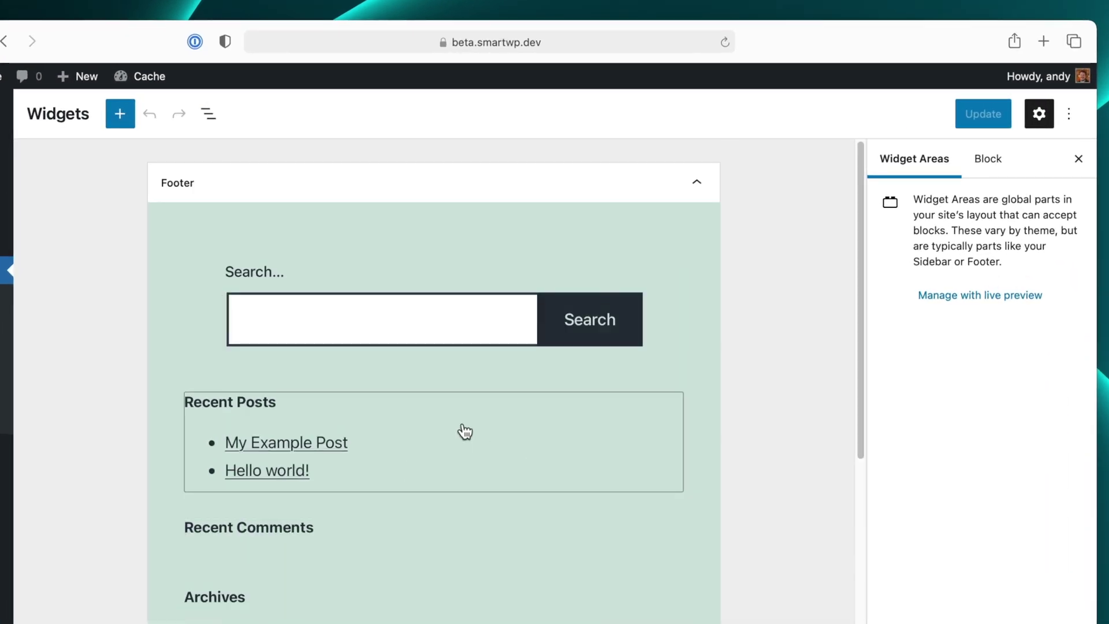
pyautogui.scroll(-10, 521, 448)
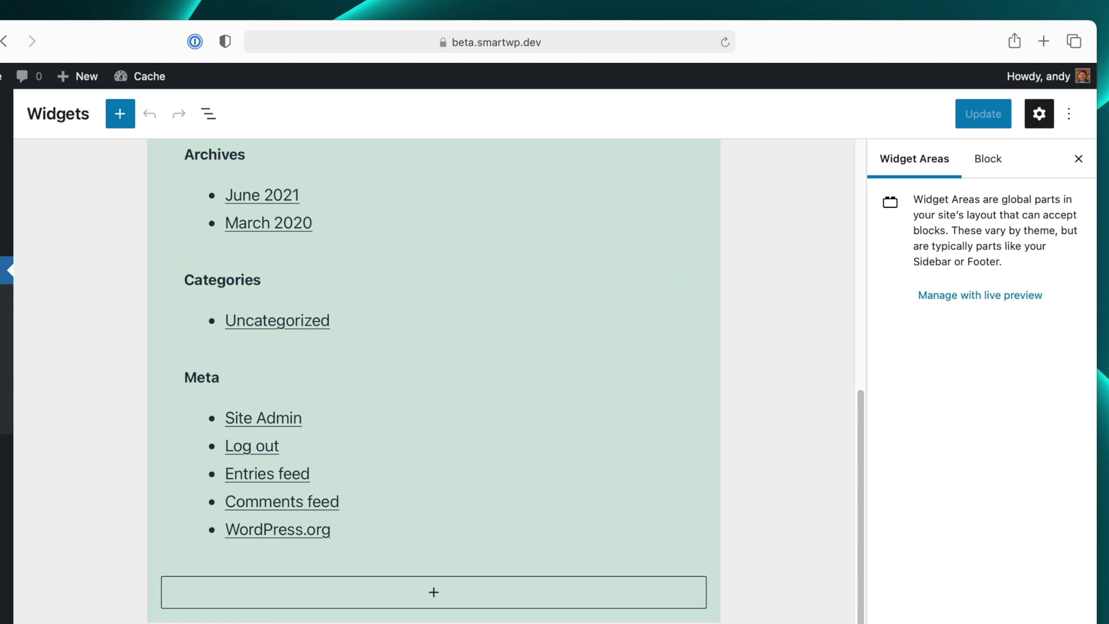
pyautogui.scroll(10, 510, 451)
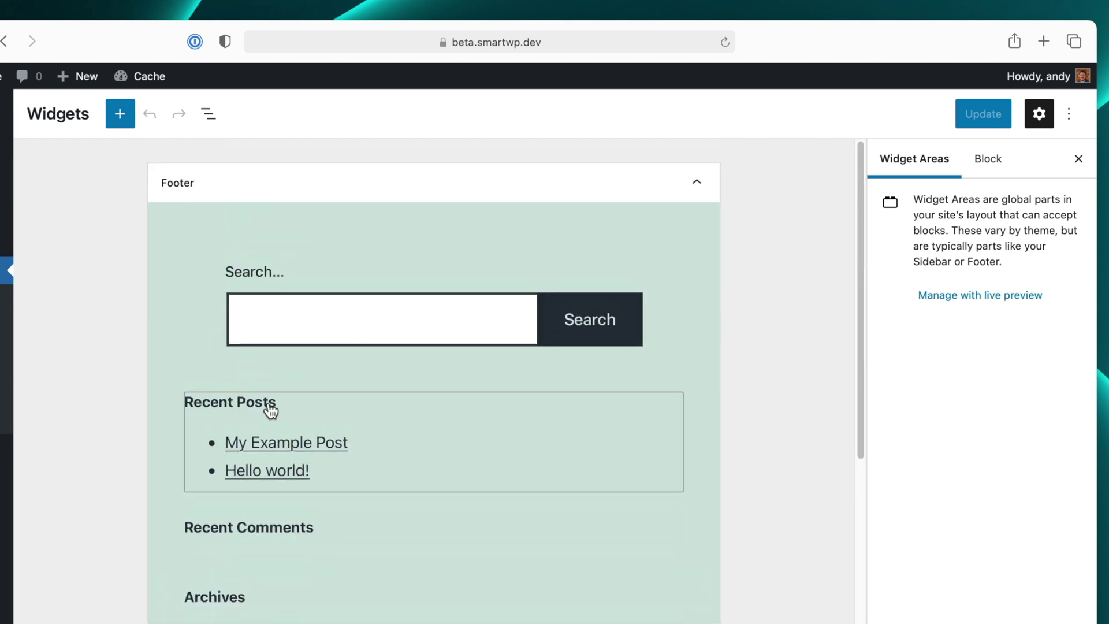
# Step: Insert an empty block before the Recent Posts widget and open its block chooser
pyautogui.click(346, 279)
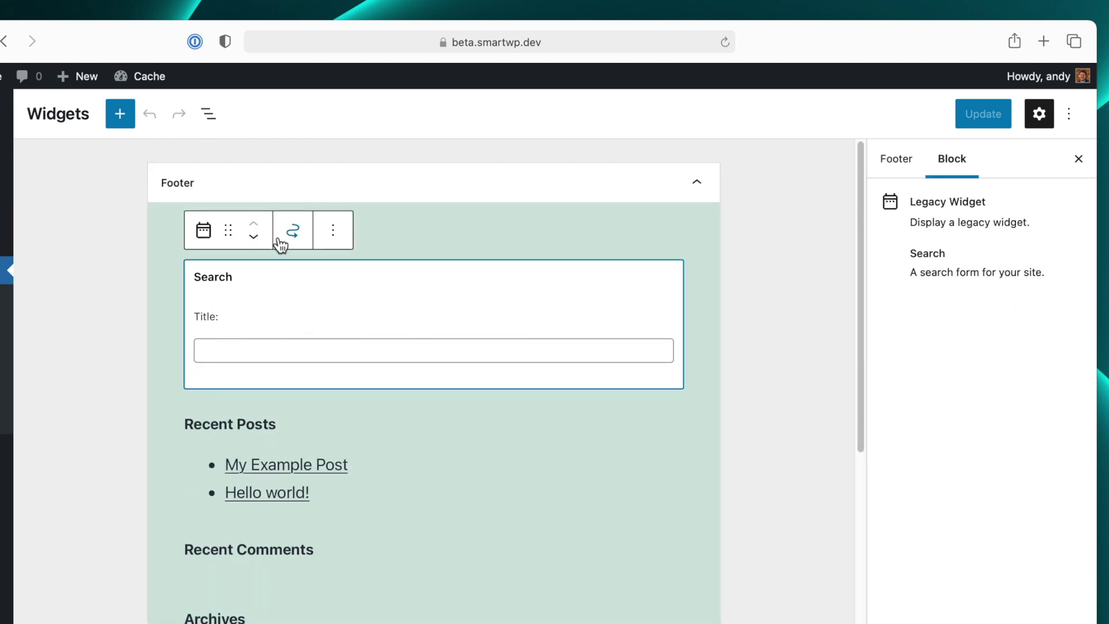
pyautogui.click(459, 443)
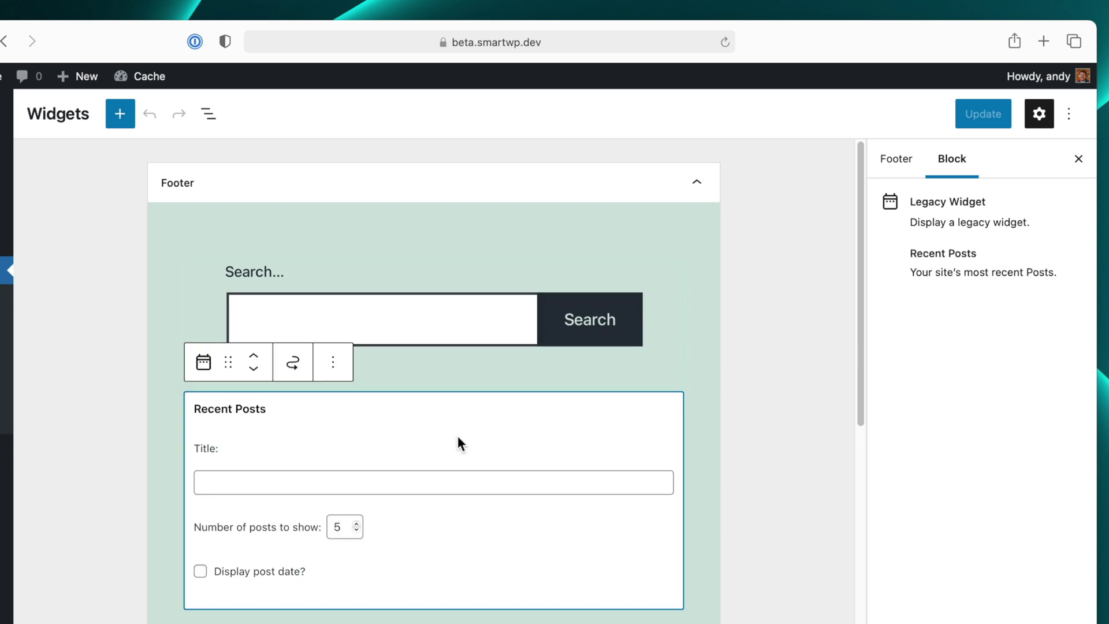
pyautogui.click(333, 363)
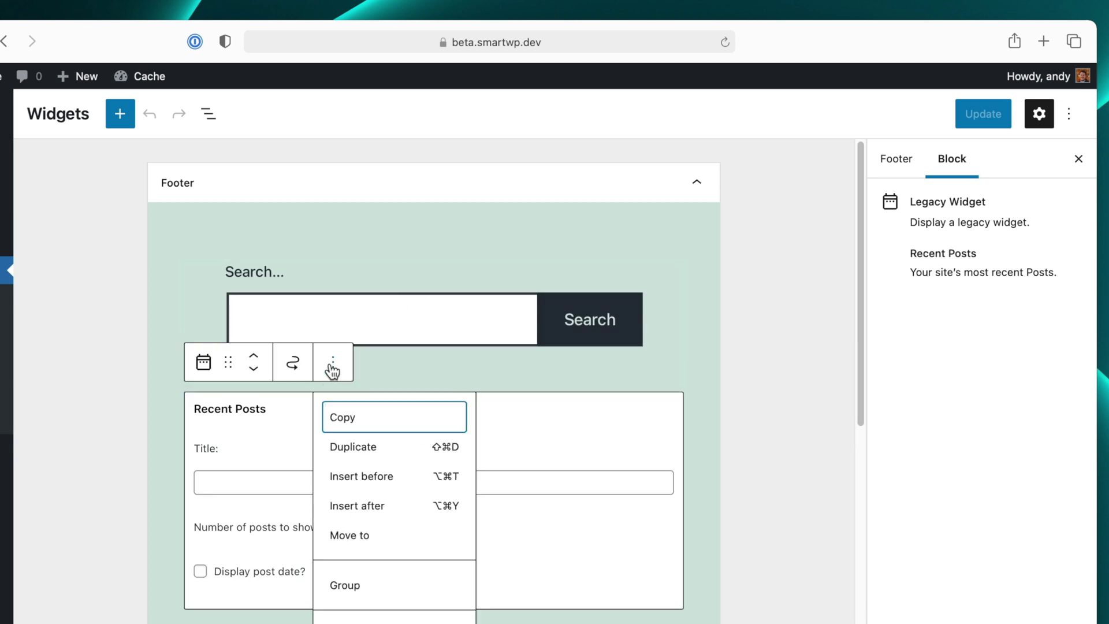
pyautogui.click(404, 486)
pyautogui.click(667, 401)
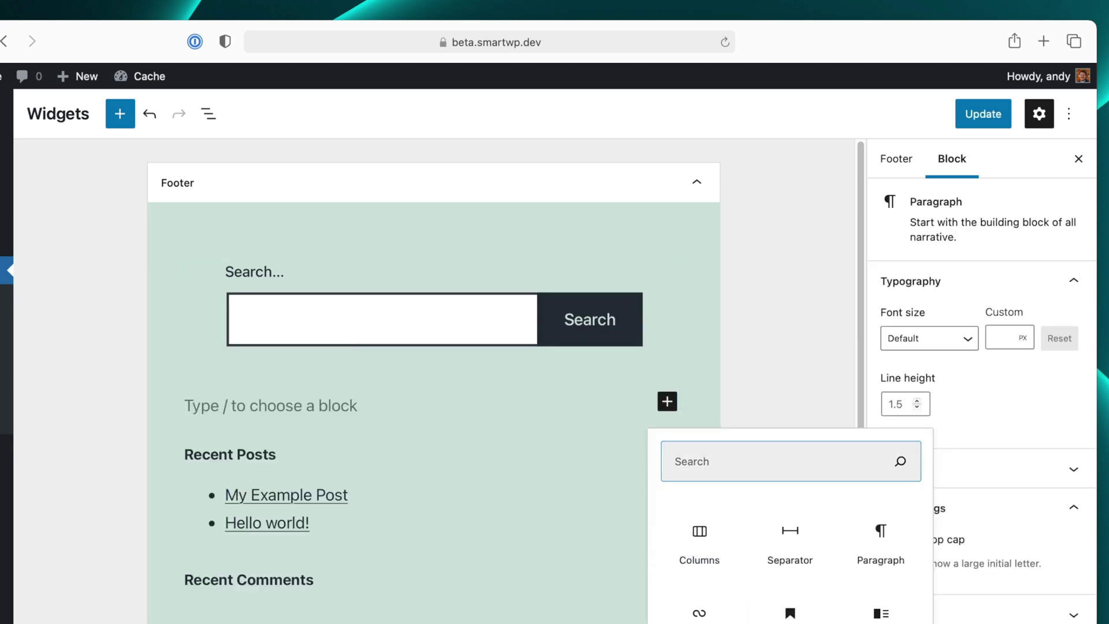